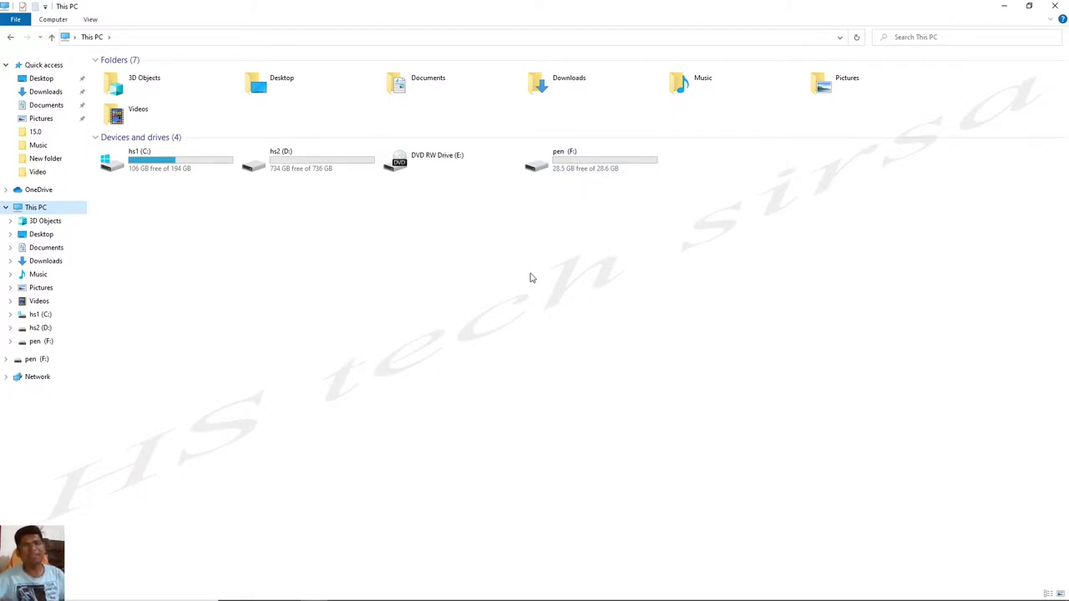
# Switch to Firefox and load youtube.com in place of the YouTube Studio channel dashboard.
pyautogui.click(1010, 6)
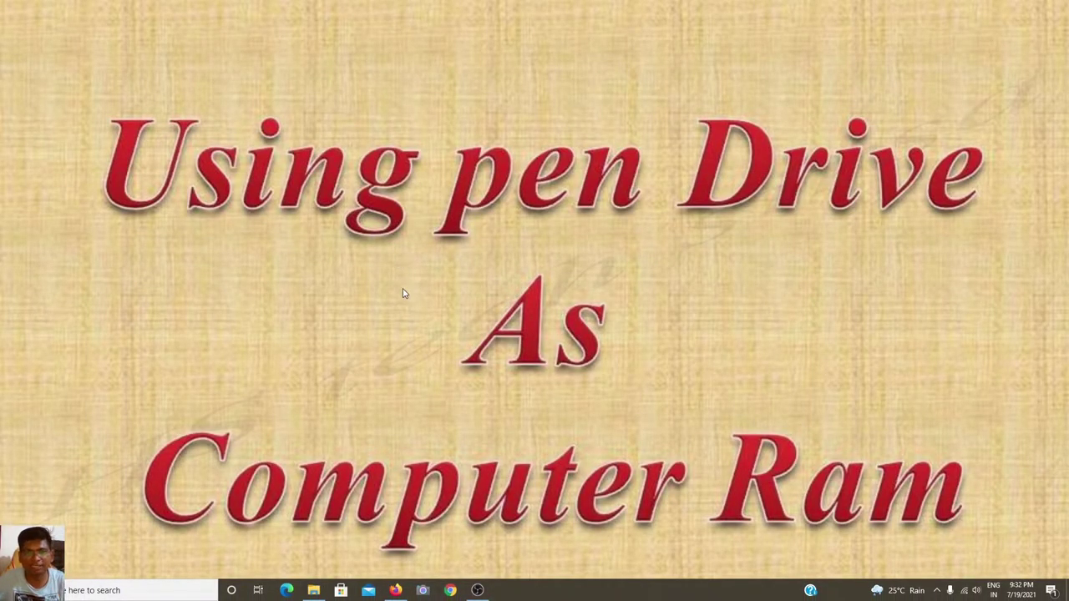
pyautogui.click(395, 590)
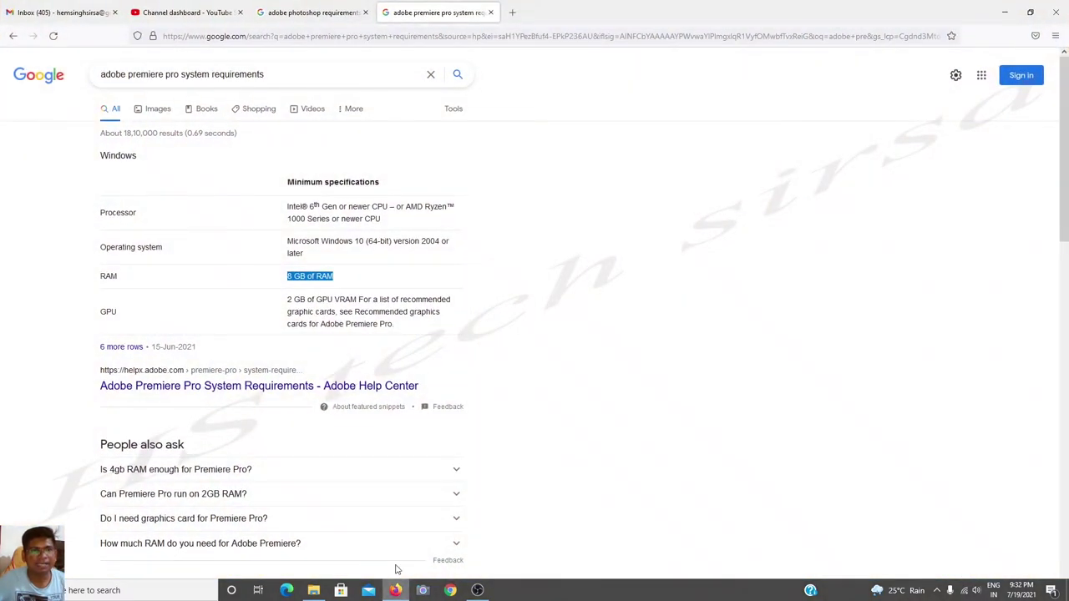
pyautogui.click(192, 12)
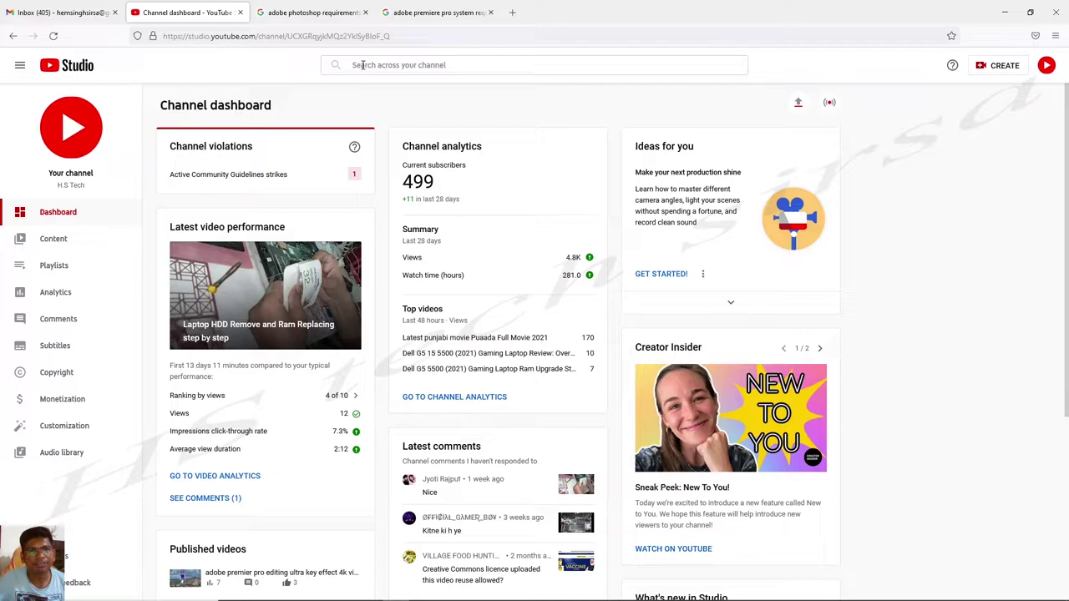
pyautogui.click(324, 37)
pyautogui.write('youtube.com/')
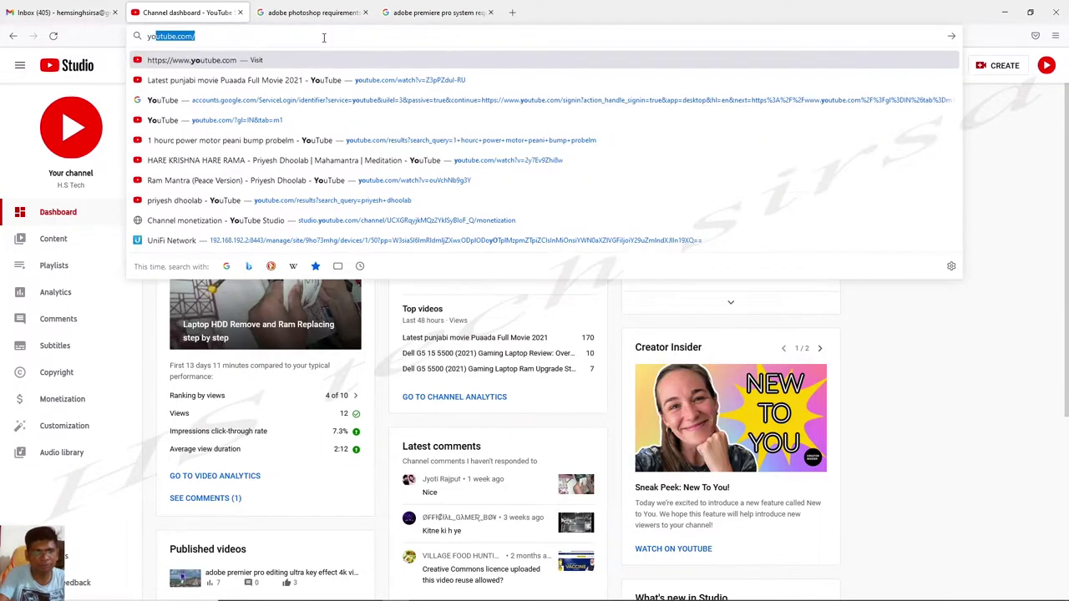
pyautogui.press('Return')
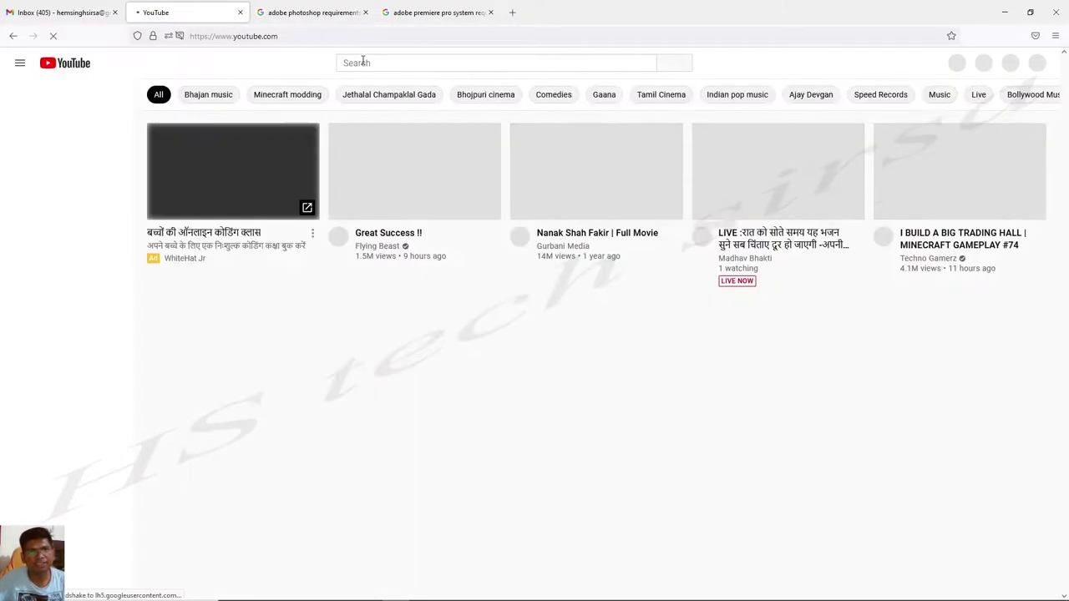
# Search YouTube for the channel's handle and open the H.S Tech channel page.
pyautogui.click(363, 61)
pyautogui.write('hemsinghsi')
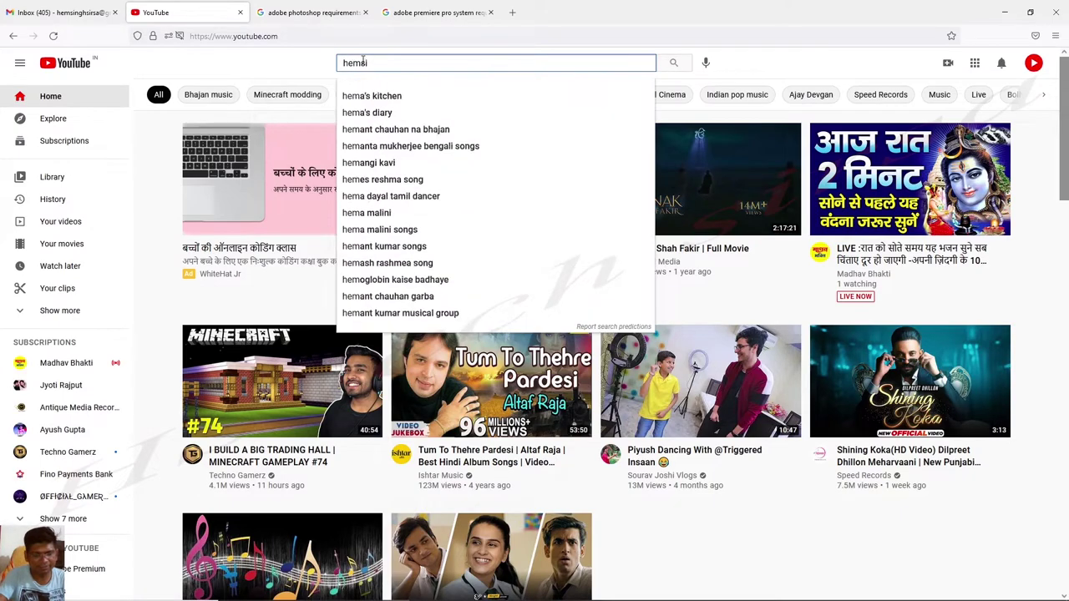
pyautogui.write('rsa')
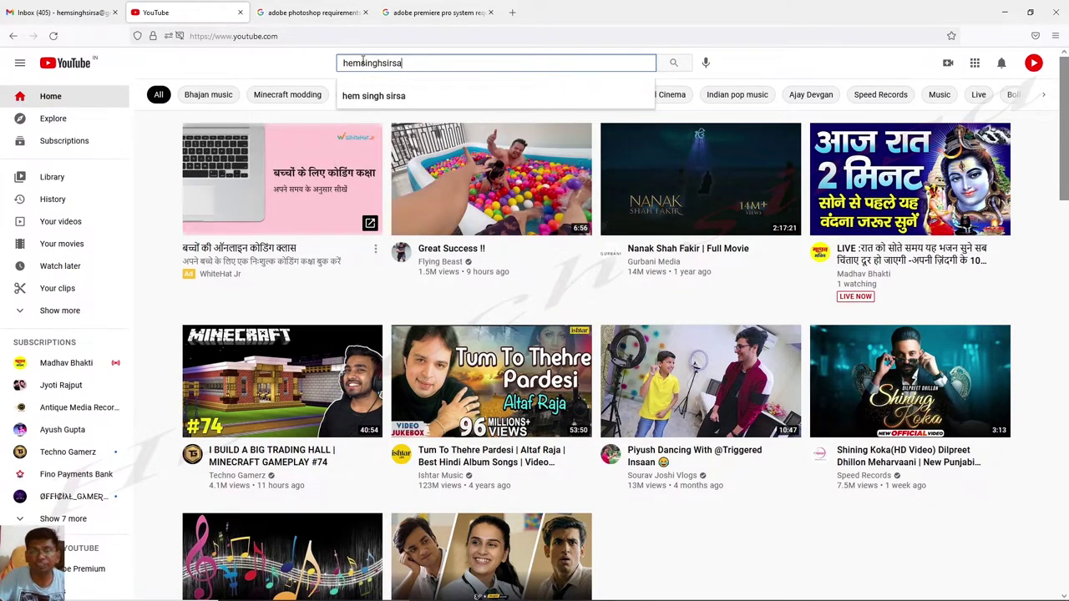
pyautogui.press('Return')
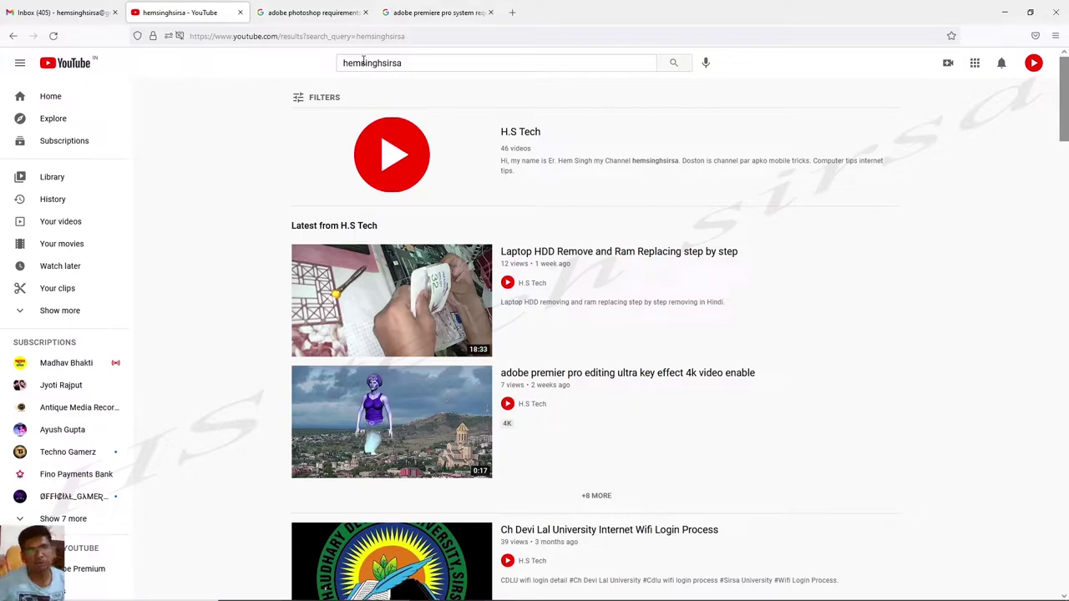
pyautogui.click(412, 154)
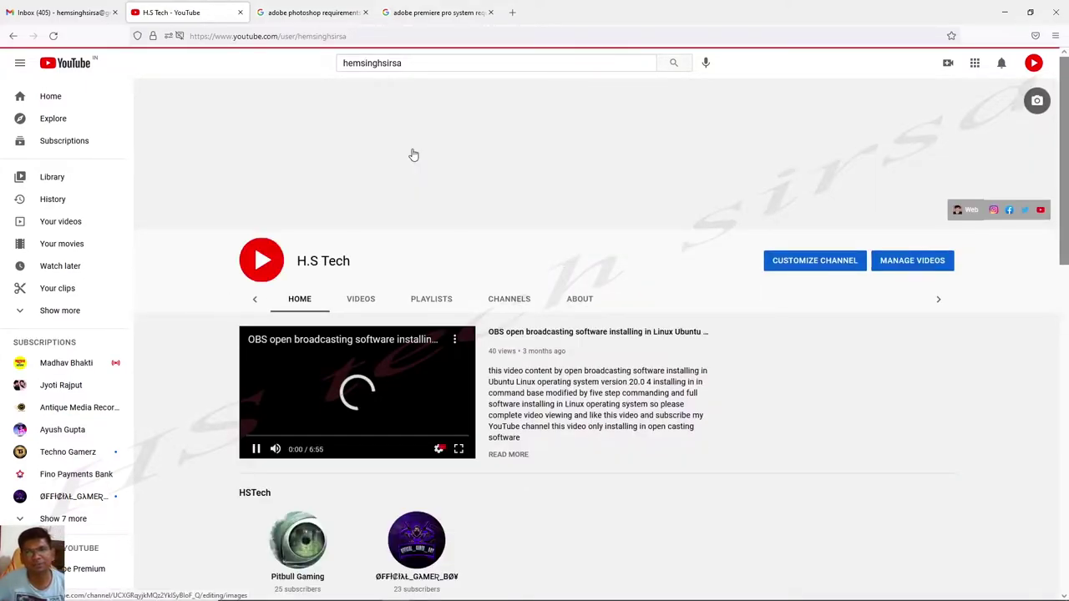
# Return to the search results and open the video "Laptop HDD Remove and Ram Replacing step by step" to look over its page.
pyautogui.click(13, 36)
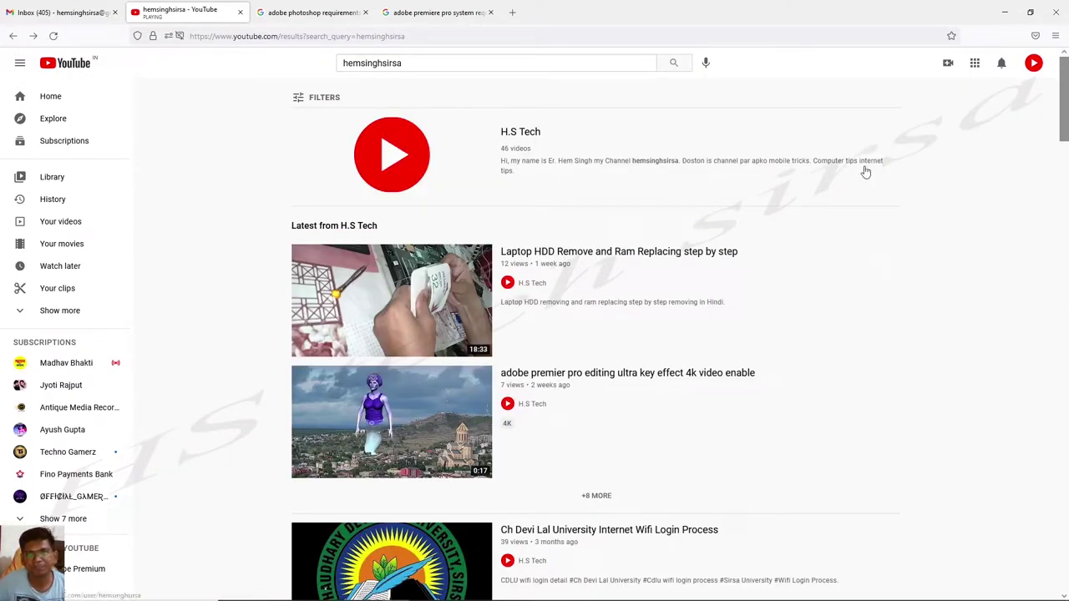
pyautogui.click(386, 316)
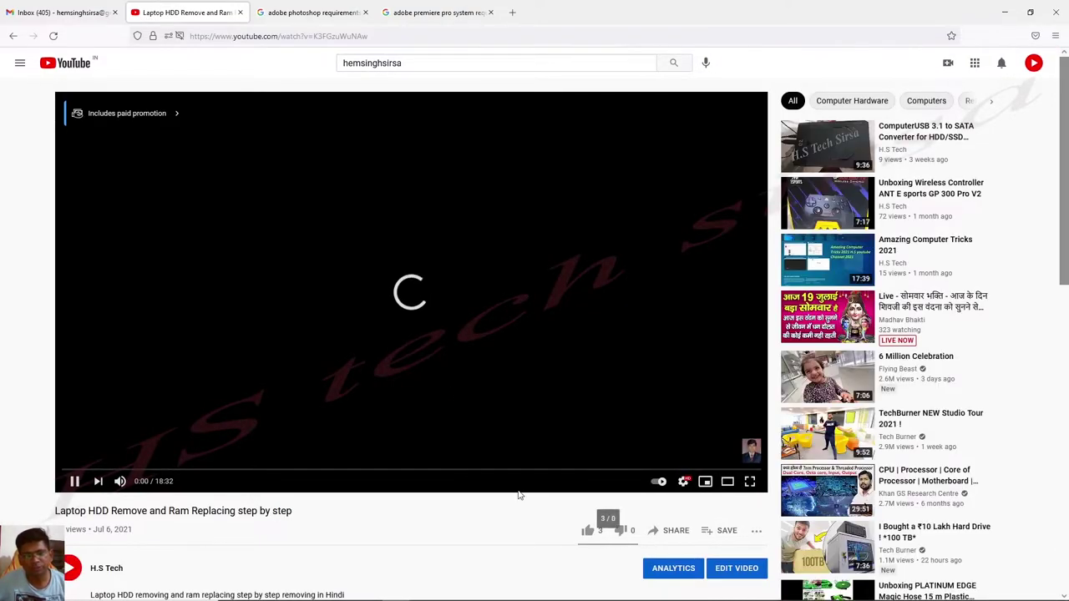
pyautogui.scroll(-3, 468, 470)
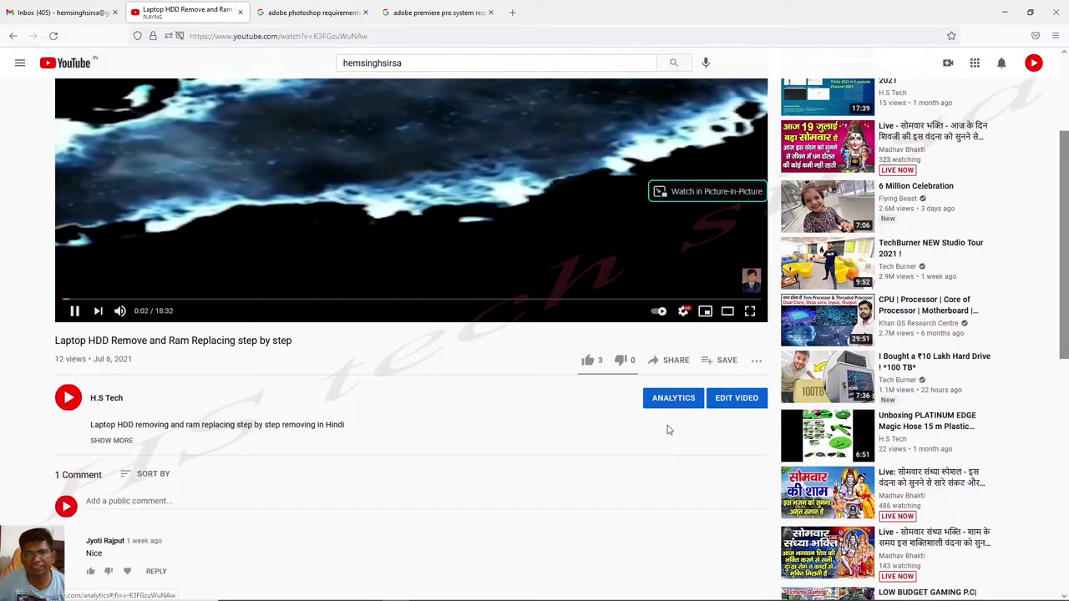
pyautogui.scroll(3, 668, 430)
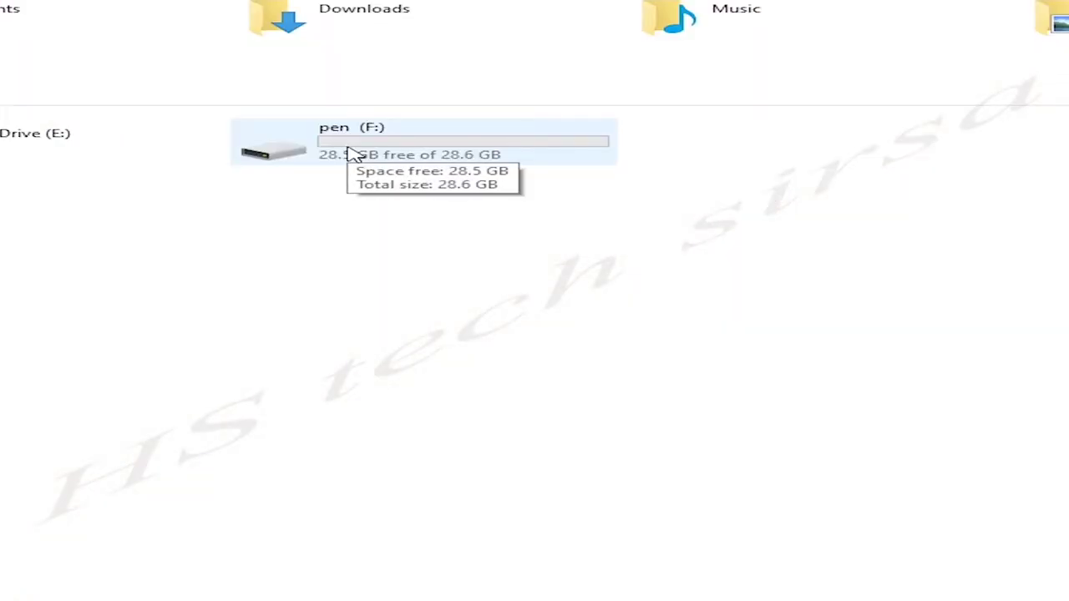
# Set the pen (F:) drive's ReadyBoost option to "Use this device" with 29268 MB reserved for system speed, and apply it.
pyautogui.rightClick(349, 149)
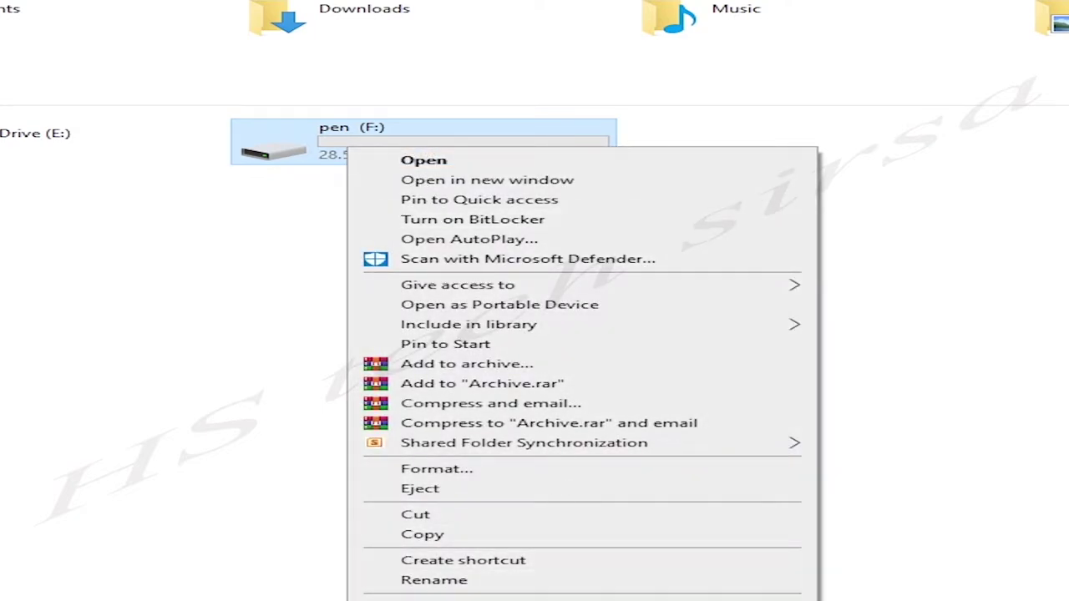
pyautogui.click(435, 598)
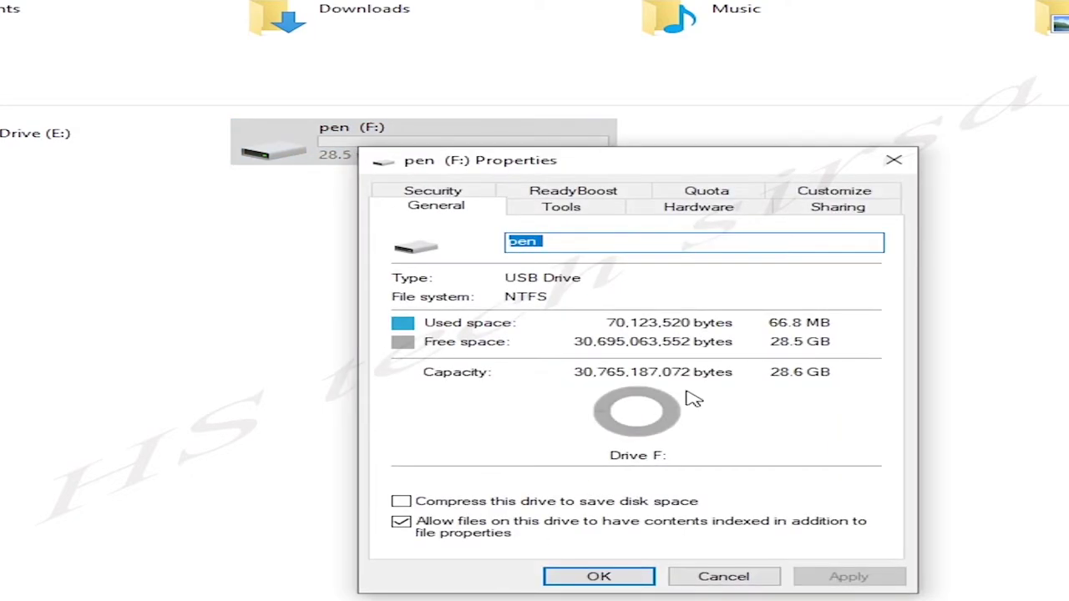
pyautogui.click(578, 196)
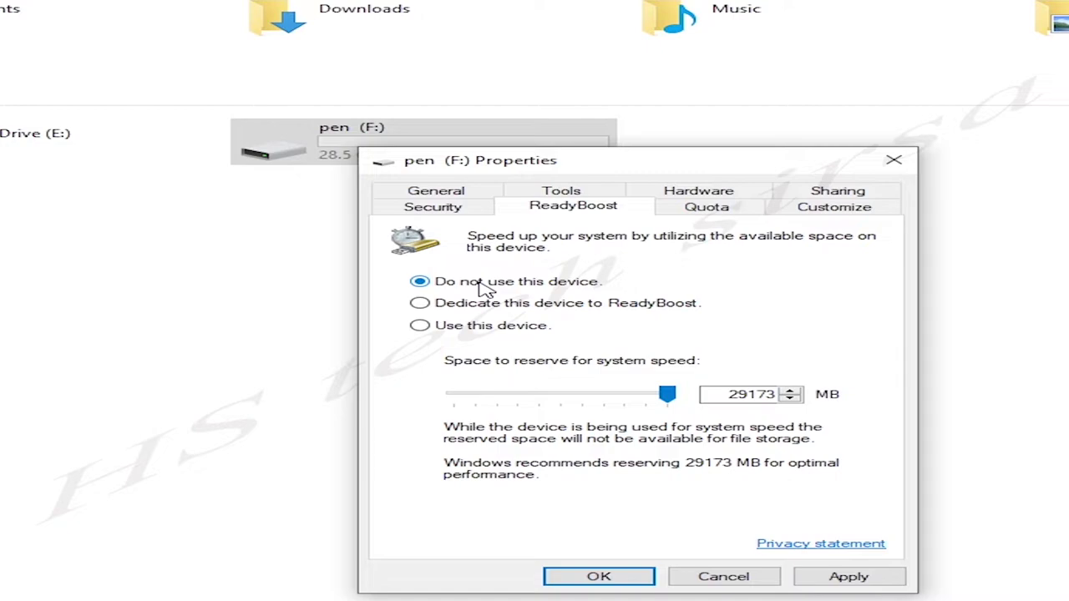
pyautogui.click(420, 304)
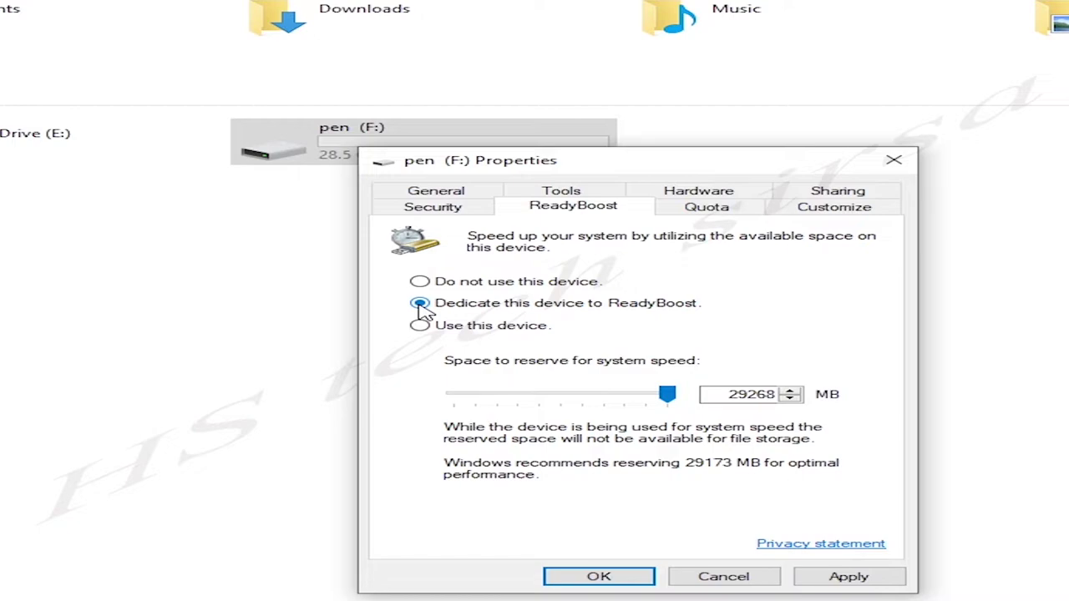
pyautogui.click(429, 325)
pyautogui.click(660, 407)
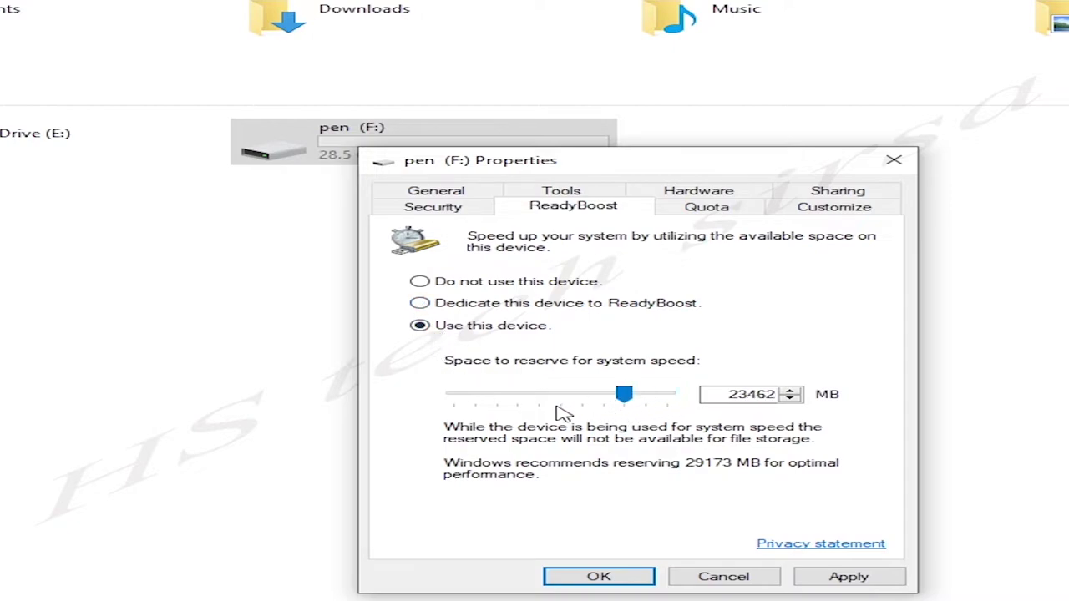
pyautogui.moveTo(626, 398); pyautogui.dragTo(704, 407)
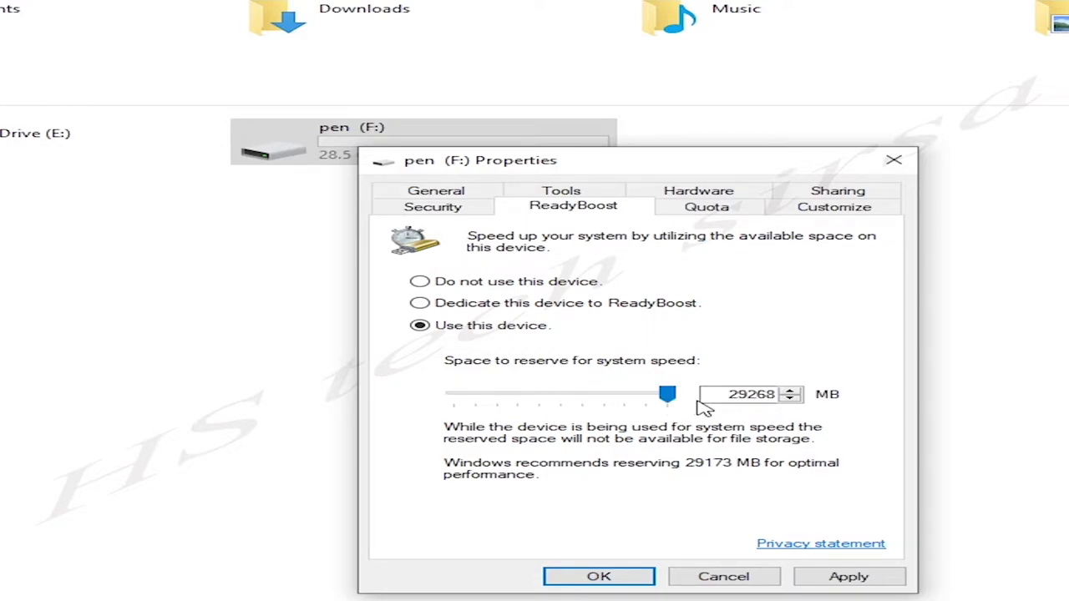
pyautogui.click(846, 582)
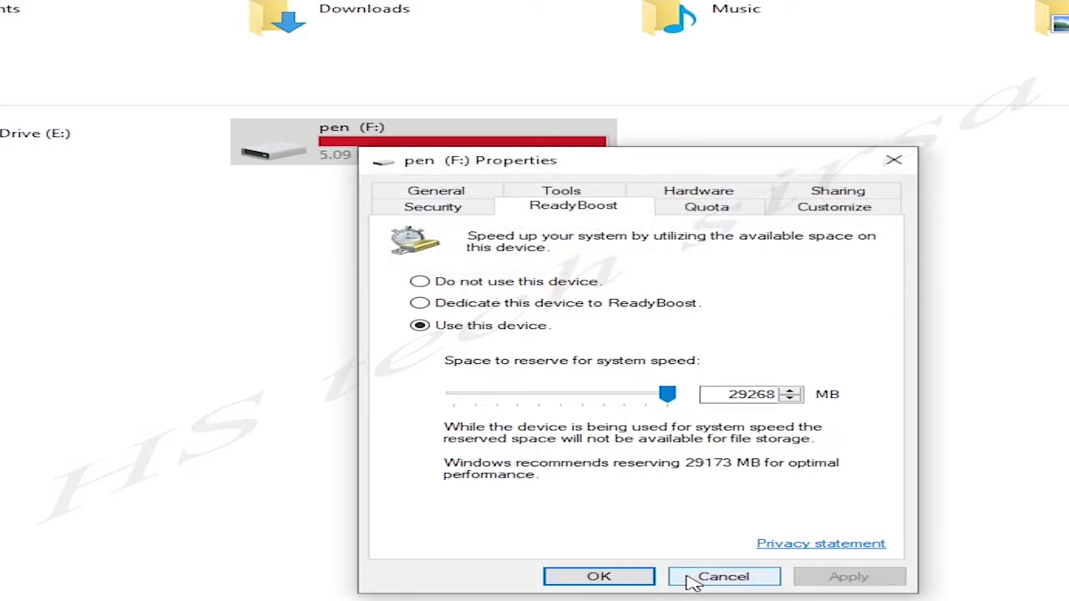
pyautogui.click(622, 579)
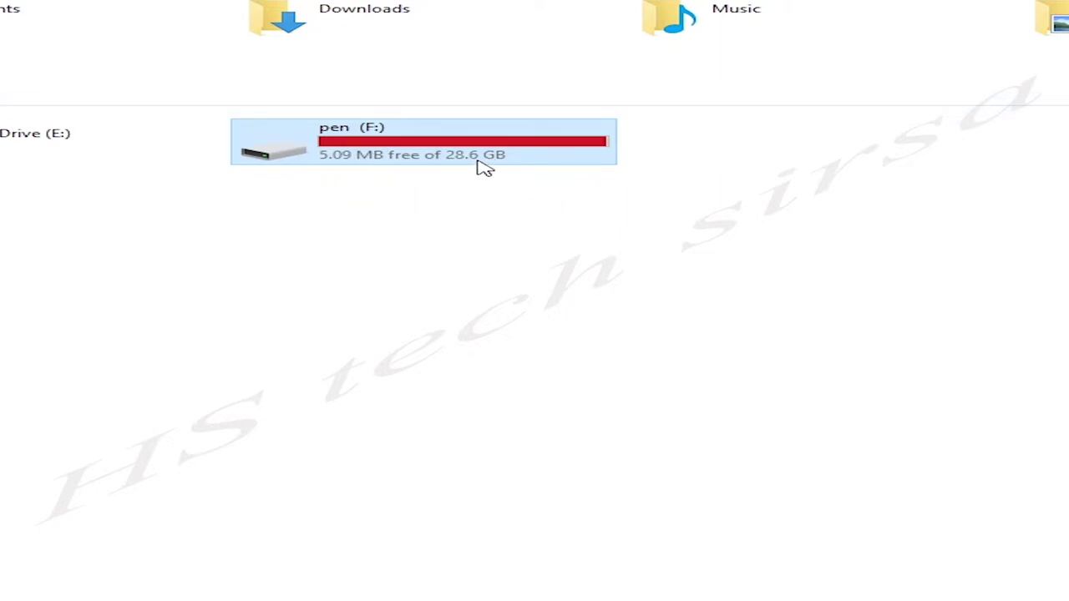
# Turn off ReadyBoost on the pen (F:) drive by choosing "Do not use this device", and apply it.
pyautogui.moveTo(485, 167)
pyautogui.rightClick(312, 159)
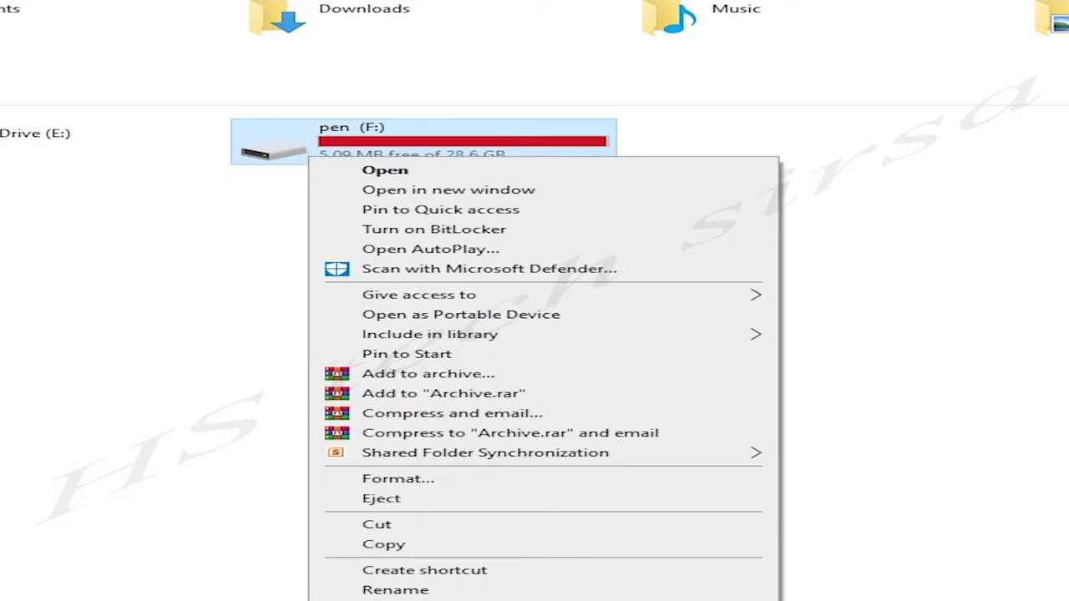
pyautogui.press('r')
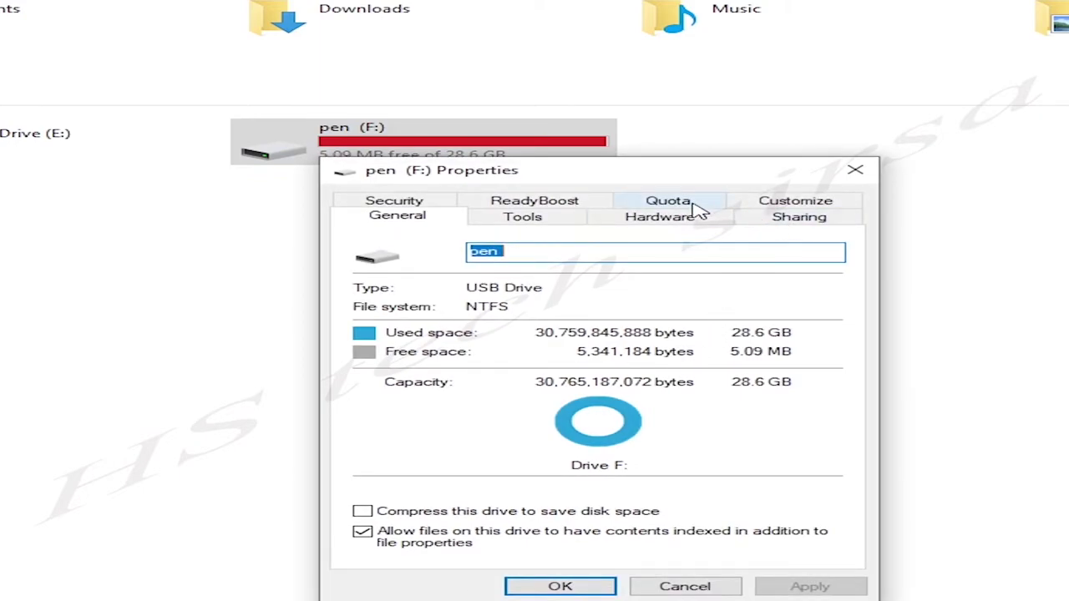
pyautogui.click(587, 205)
pyautogui.click(391, 294)
pyautogui.click(804, 587)
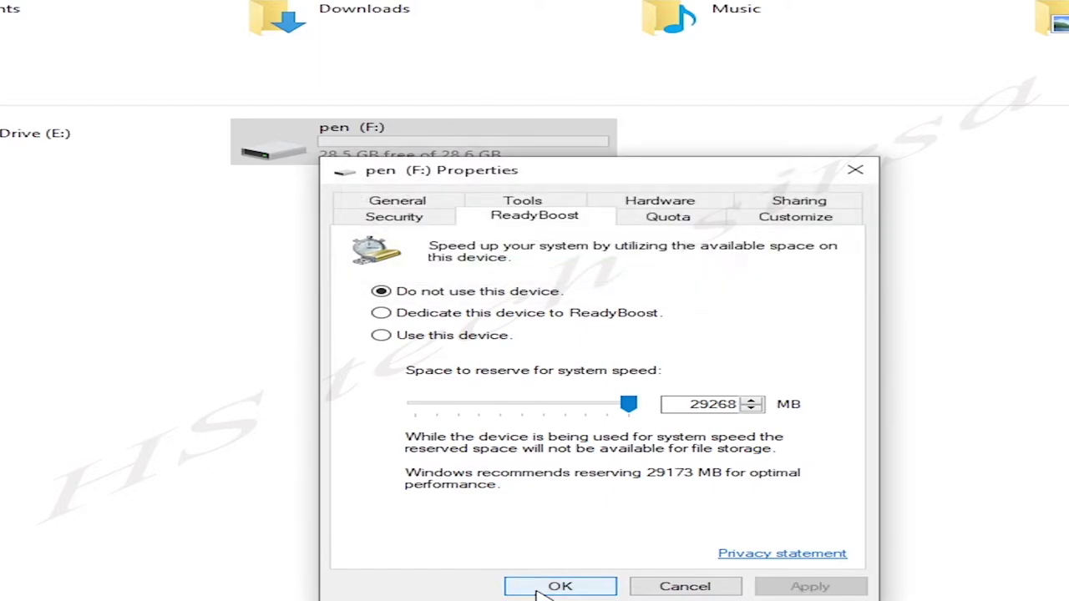
pyautogui.click(557, 586)
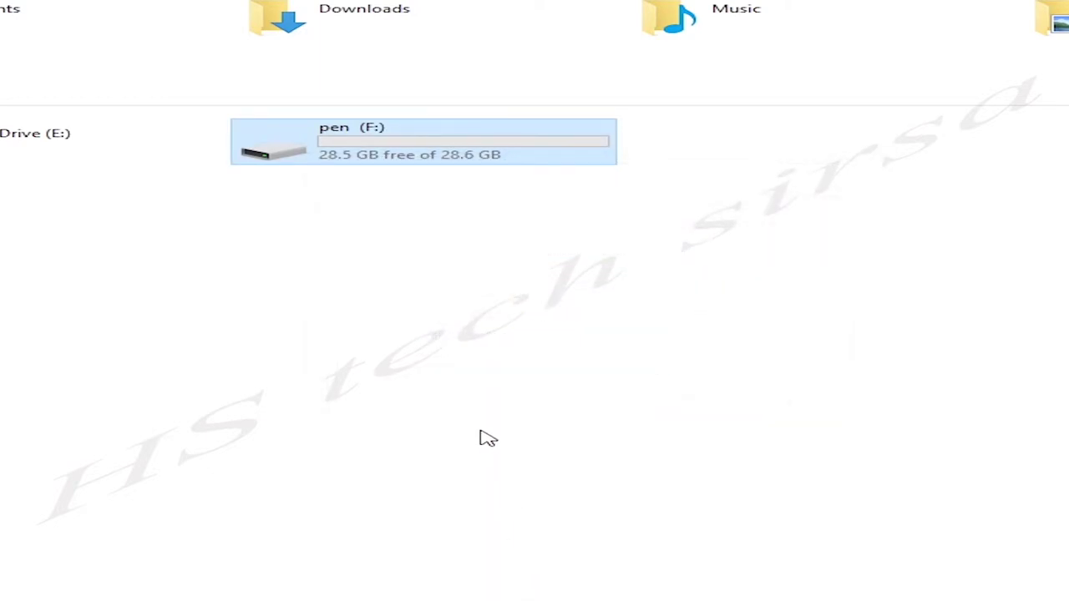
# Create two folders with default names on the pen (F:) drive, check them, and return to This PC.
pyautogui.doubleClick(367, 152)
pyautogui.rightClick(609, 399)
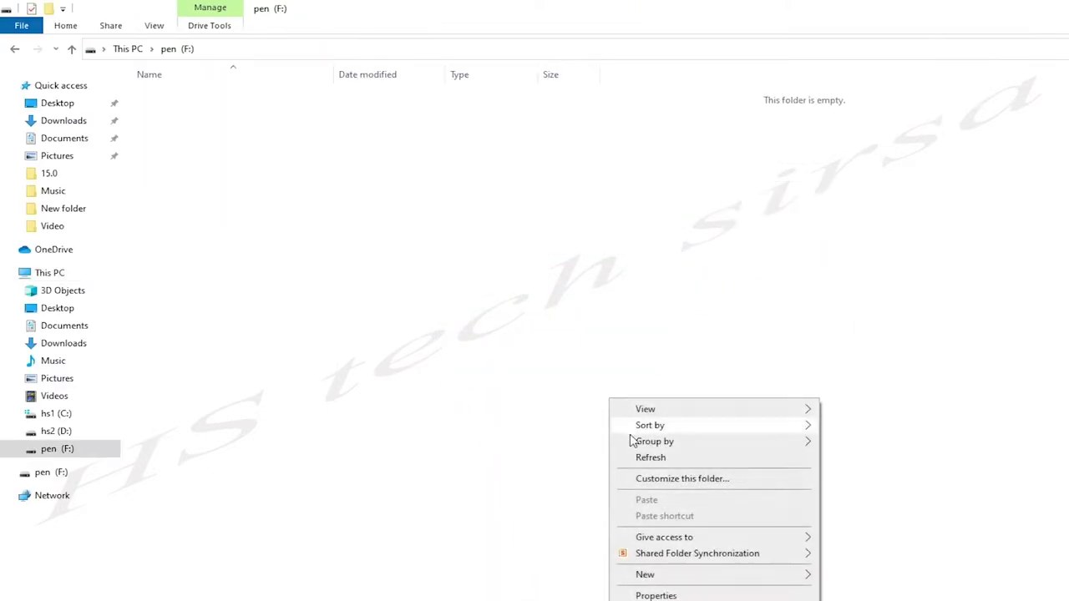
pyautogui.moveTo(707, 576)
pyautogui.click(852, 576)
pyautogui.press('Return')
pyautogui.rightClick(594, 465)
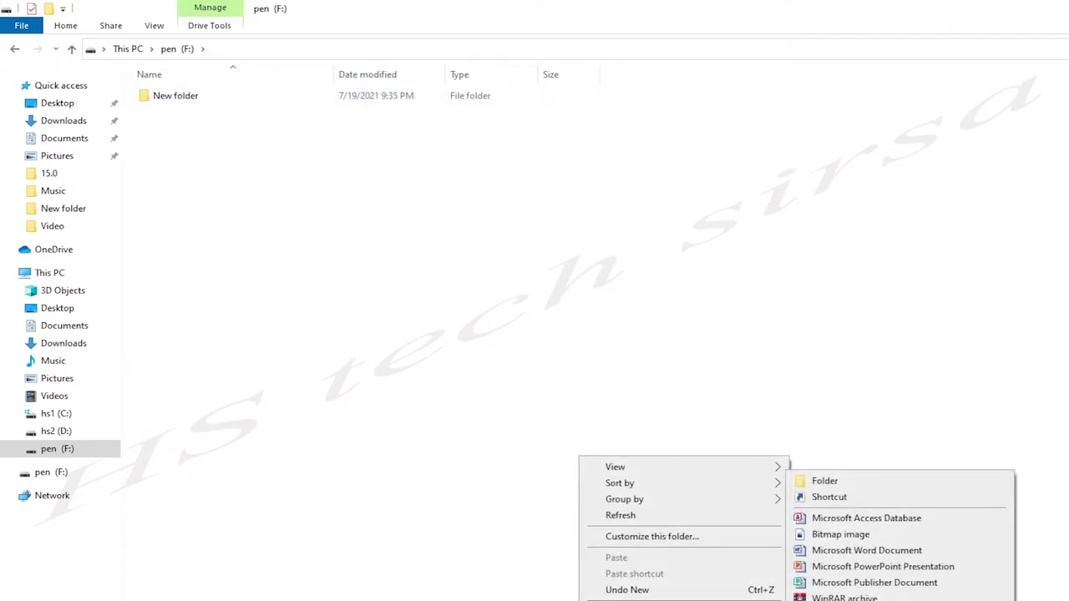
pyautogui.click(822, 481)
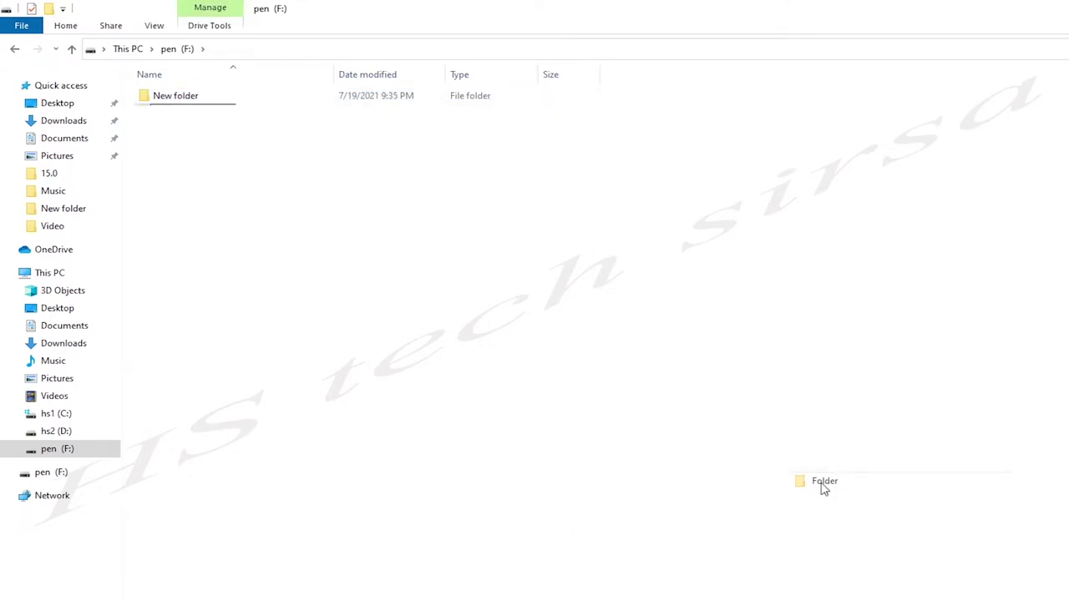
pyautogui.click(14, 49)
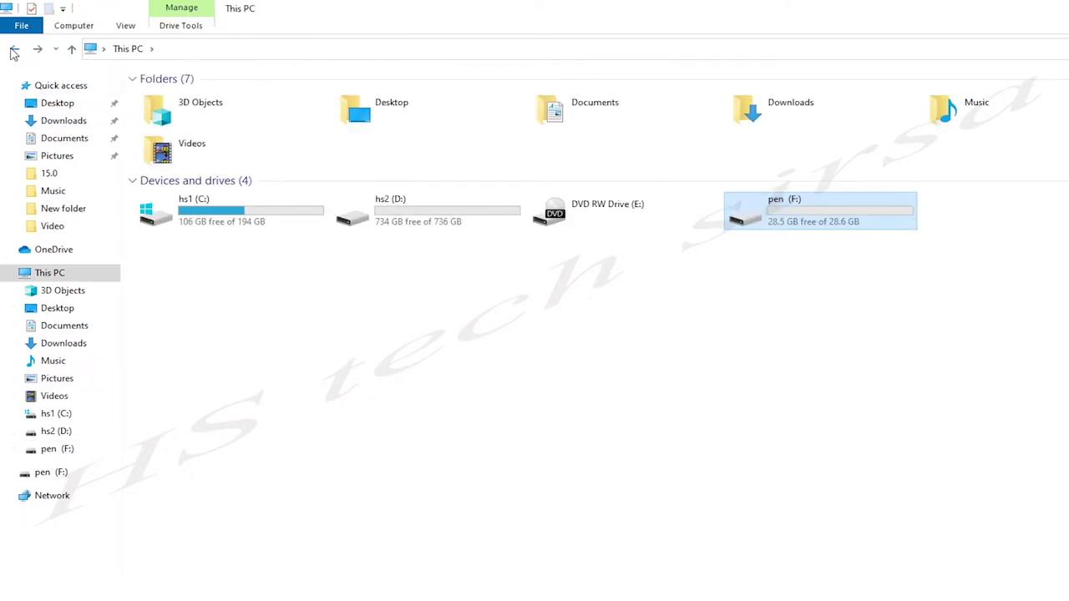
pyautogui.doubleClick(784, 229)
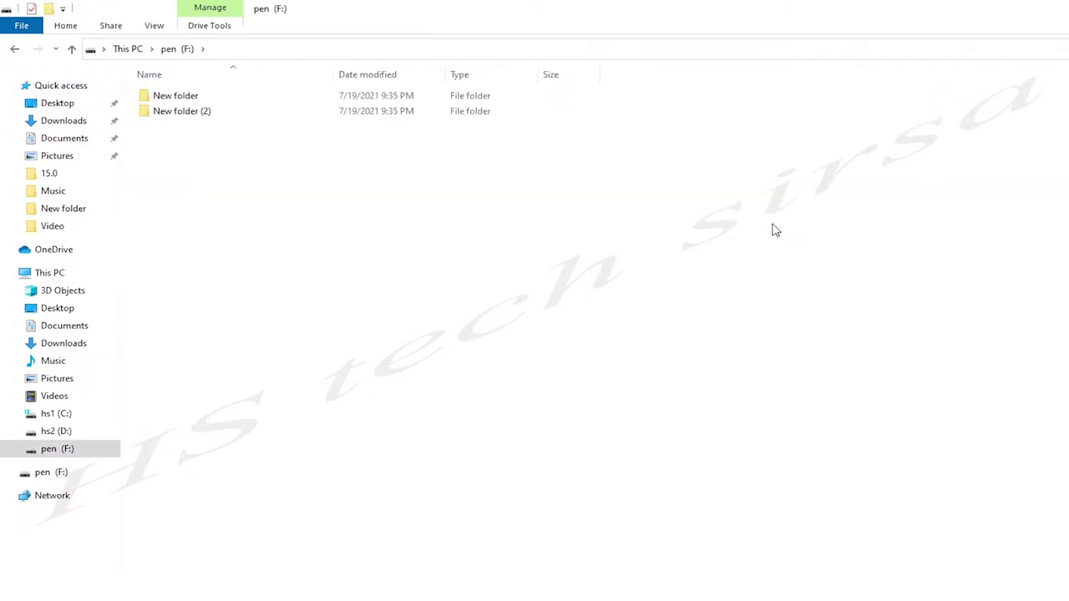
pyautogui.click(11, 48)
# Set the pen (F:) drive's ReadyBoost option to "Dedicate this device to ReadyBoost" and apply it.
pyautogui.rightClick(779, 223)
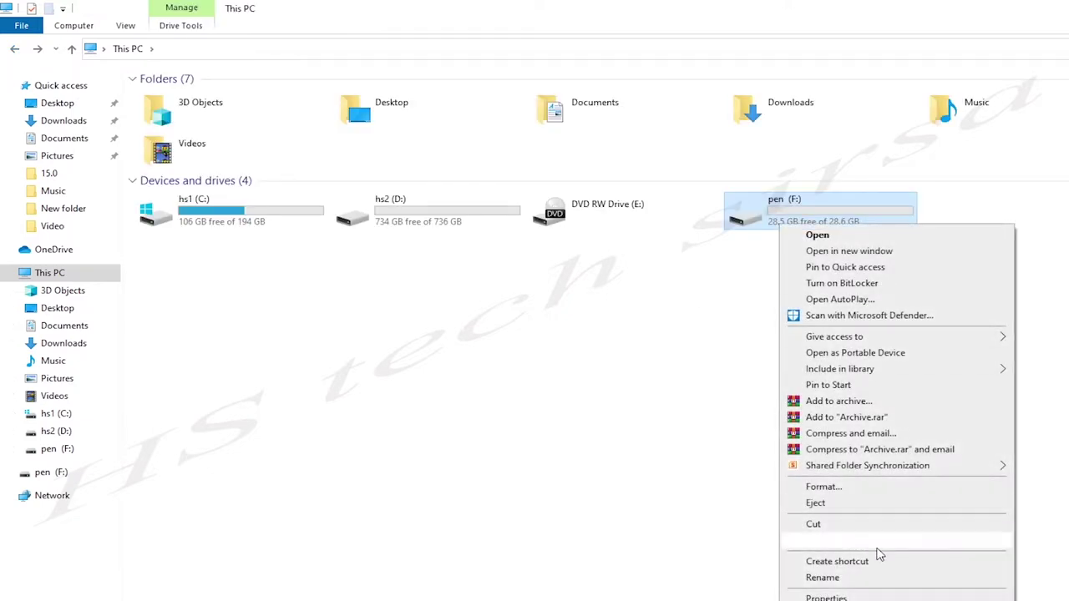
pyautogui.click(868, 597)
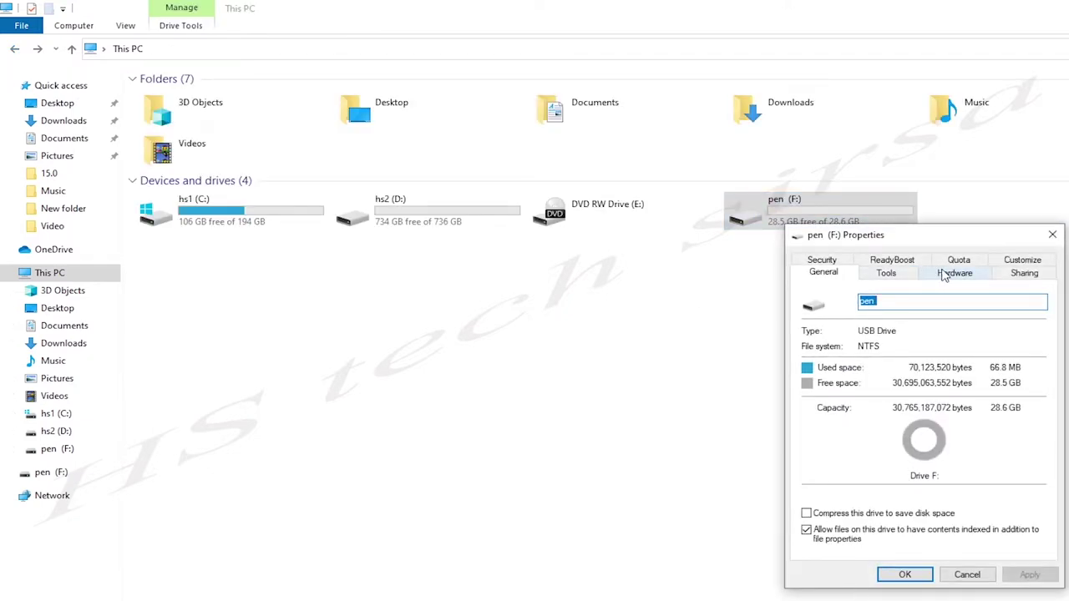
pyautogui.click(891, 260)
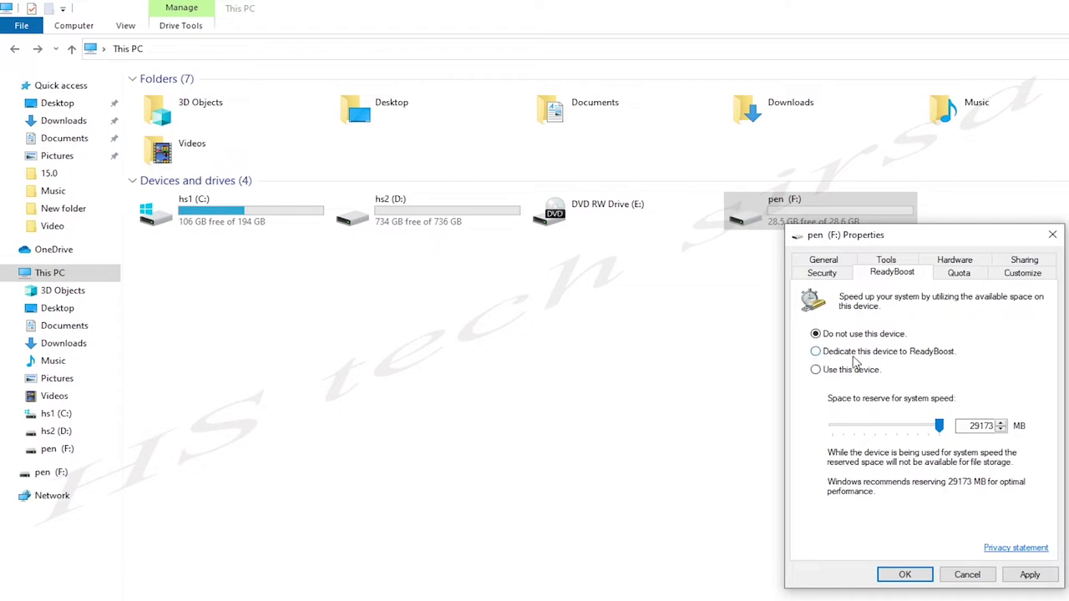
pyautogui.click(818, 353)
pyautogui.click(1027, 575)
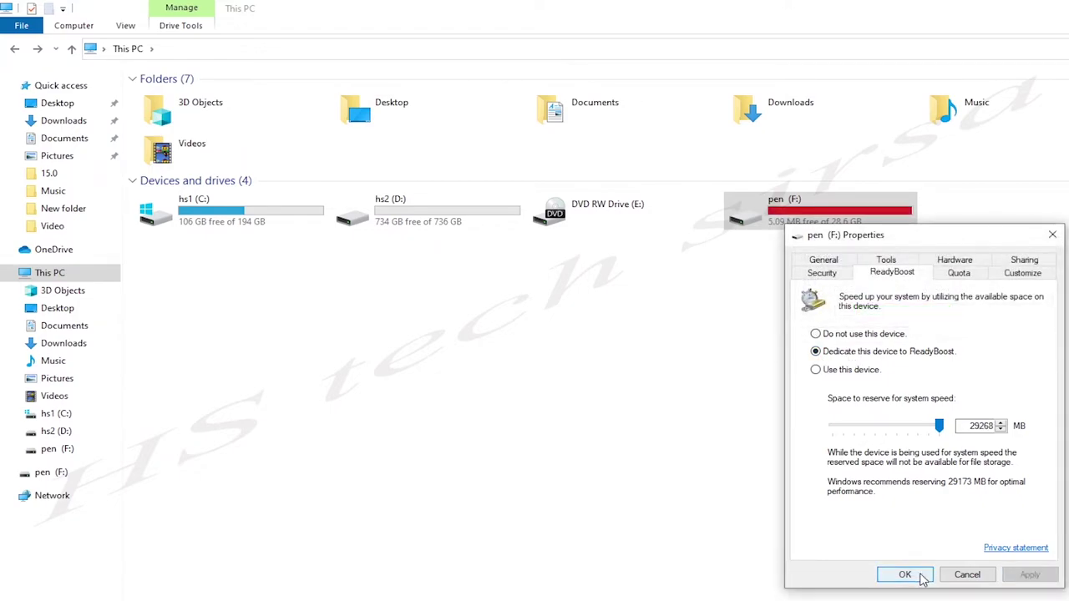
pyautogui.click(921, 576)
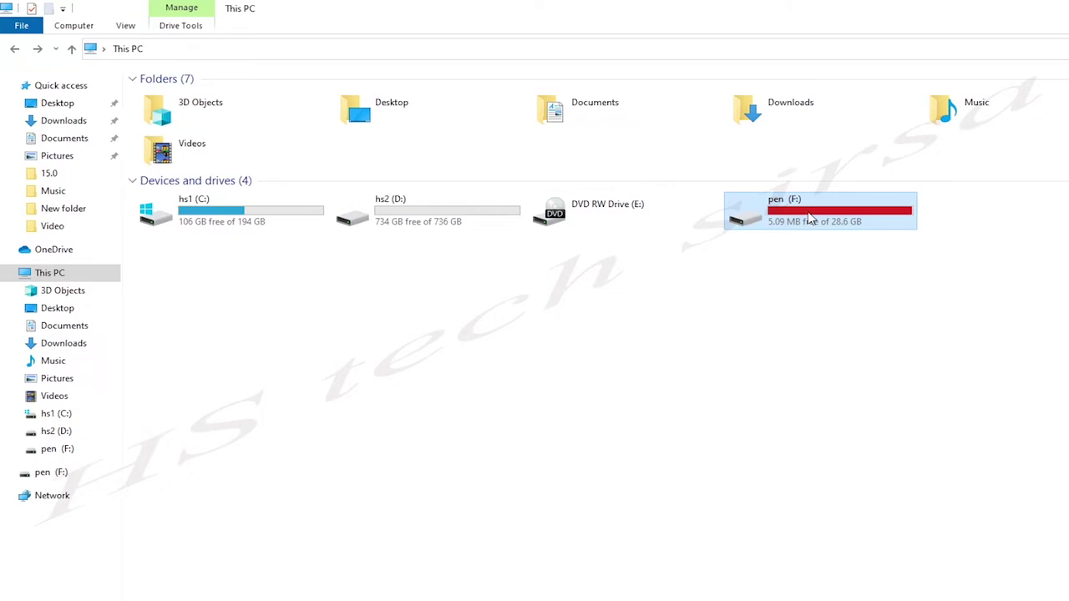
# Open the pen (F:) drive to check its ReadyBoost cache file, and return to This PC.
pyautogui.moveTo(810, 219)
pyautogui.doubleClick(809, 219)
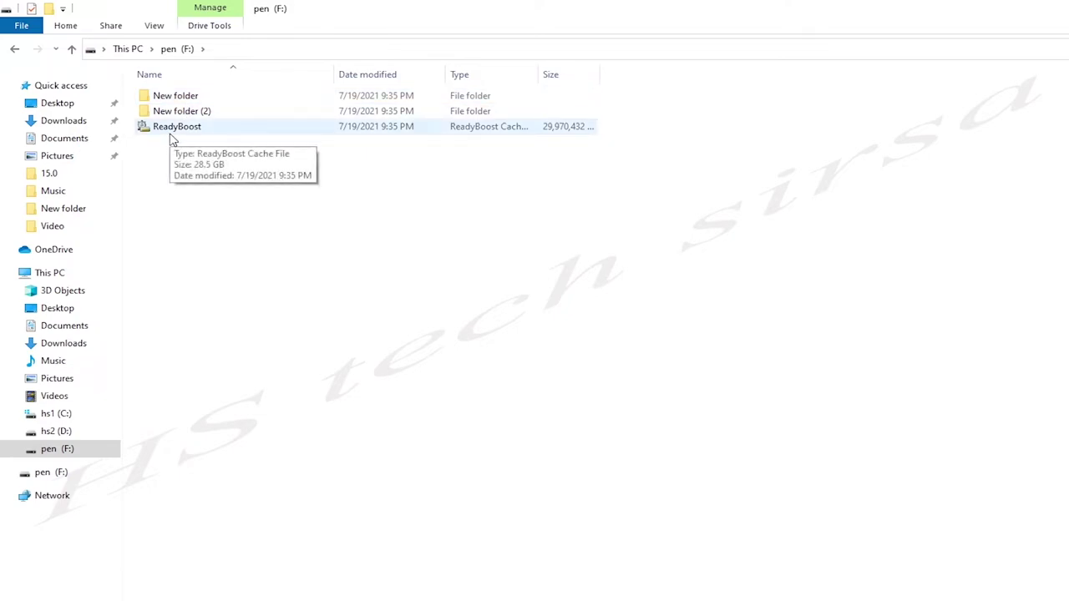
pyautogui.click(14, 49)
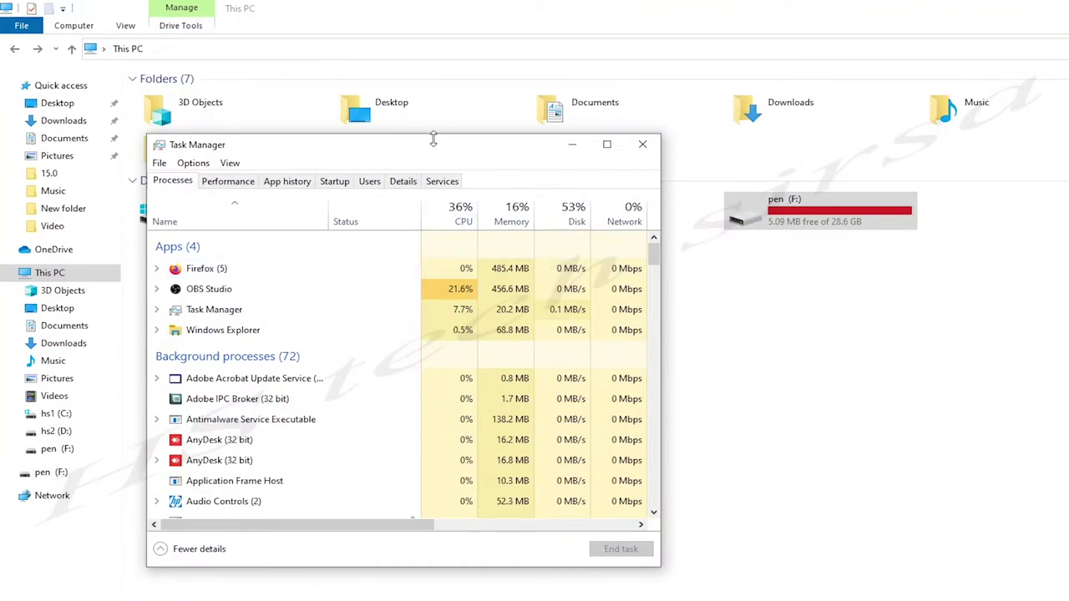
# Move the Task Manager window aside and examine the system's performance graphs, including CPU, memory and Disk 1 (F:).
pyautogui.moveTo(414, 150); pyautogui.dragTo(1004, 299)
pyautogui.click(840, 327)
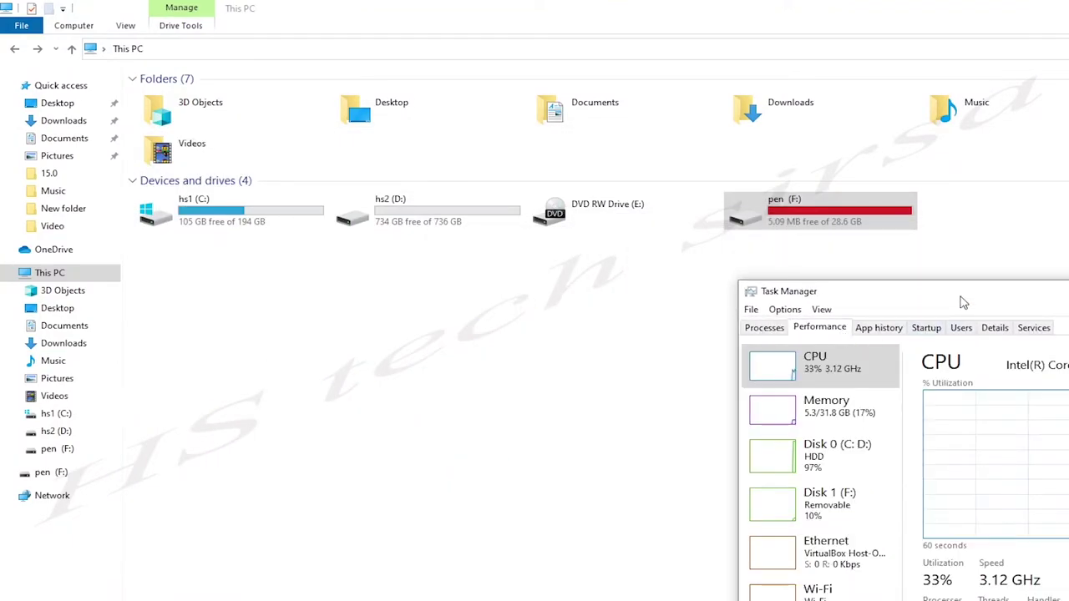
pyautogui.doubleClick(961, 294)
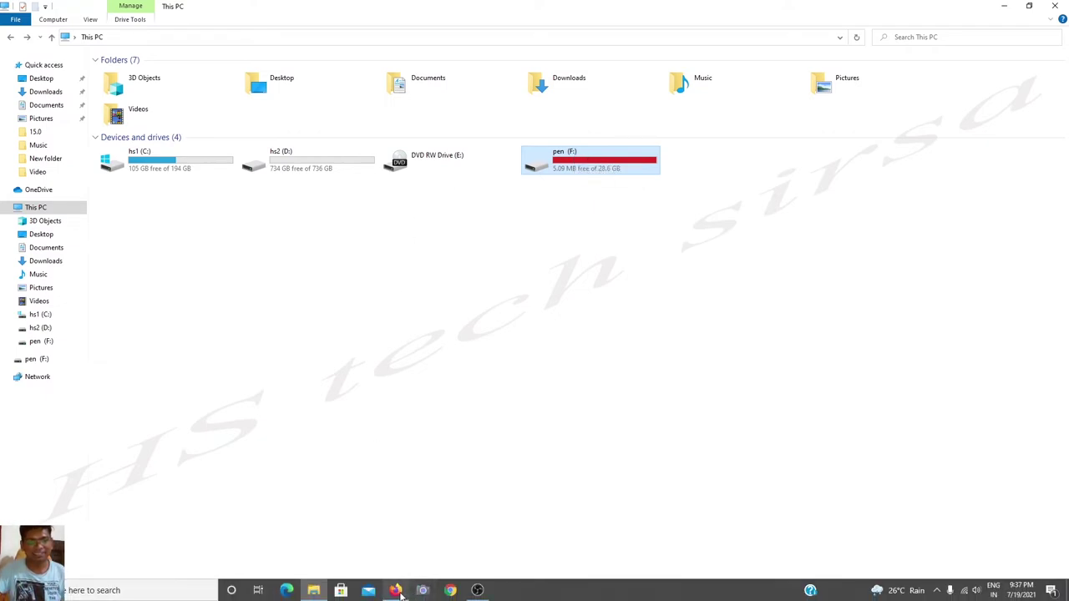
# Switch to Google Chrome, search the web for youtube, and open the YouTube site.
pyautogui.click(398, 592)
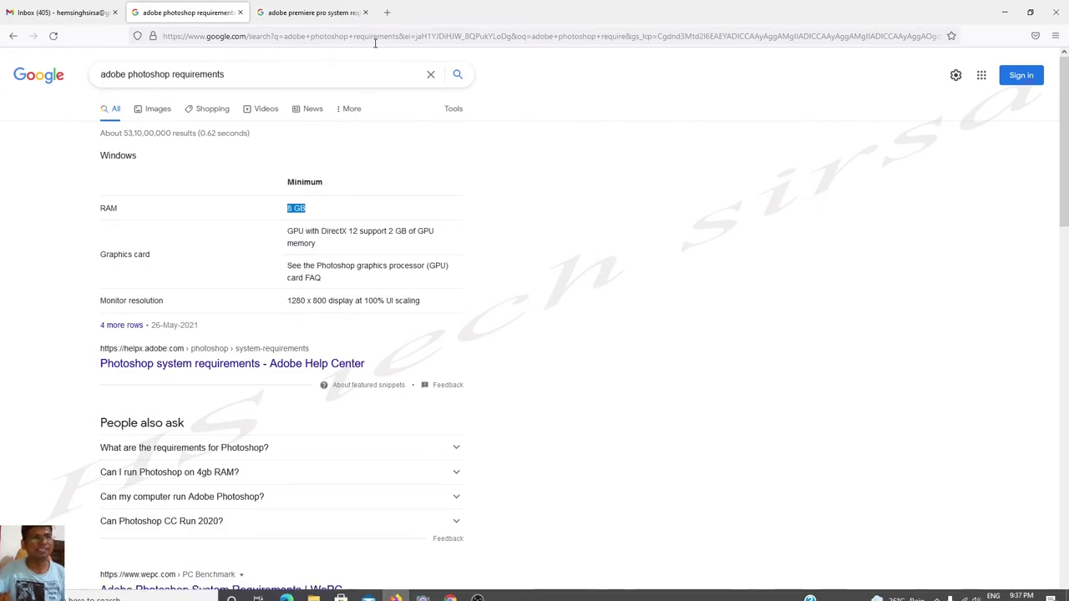
pyautogui.click(450, 590)
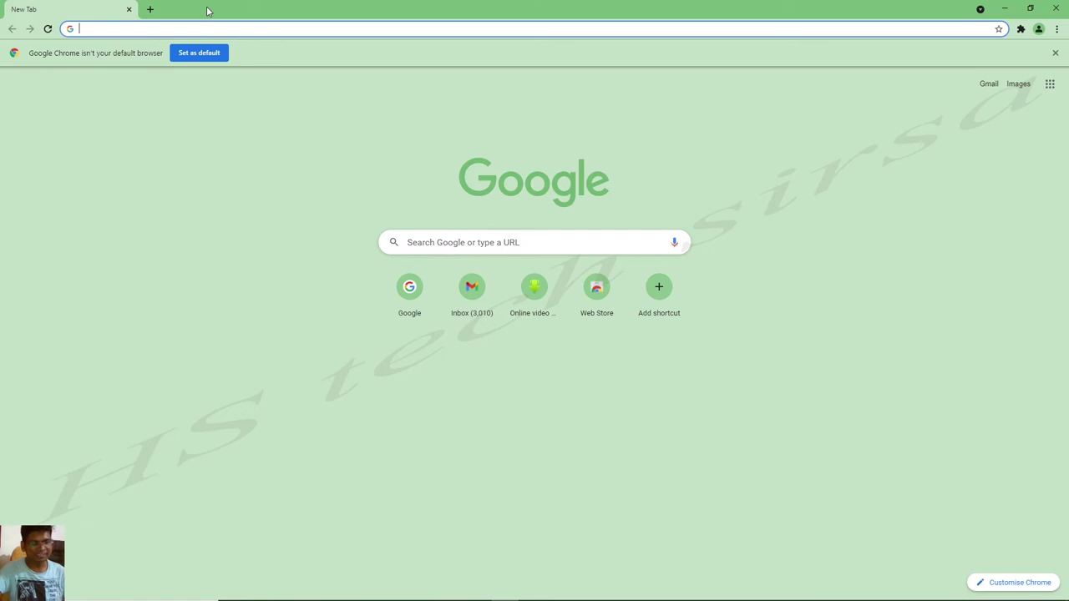
pyautogui.write('you')
pyautogui.press('Return')
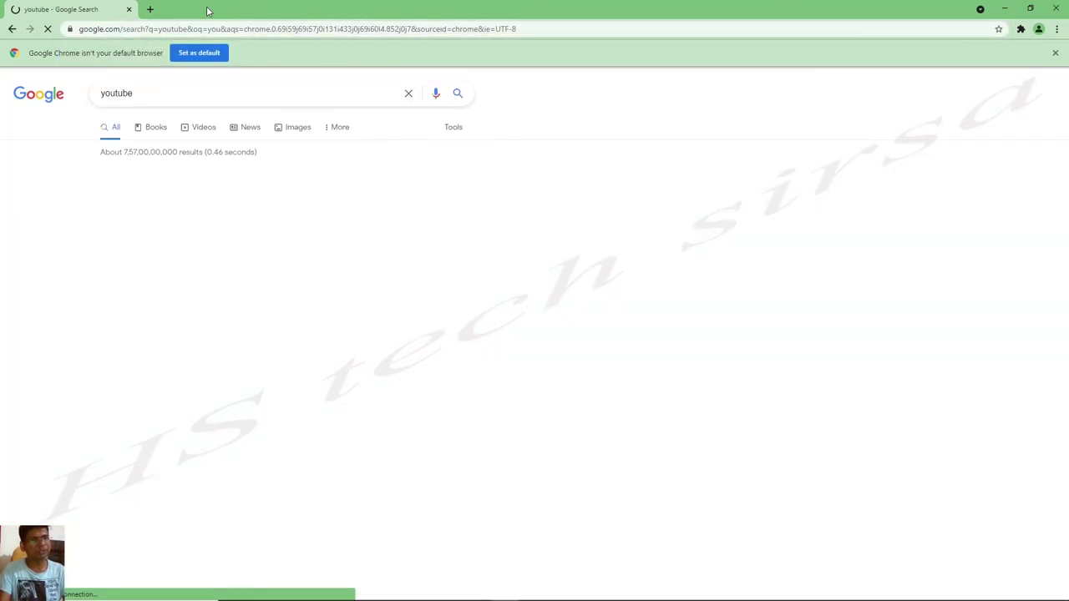
pyautogui.click(113, 191)
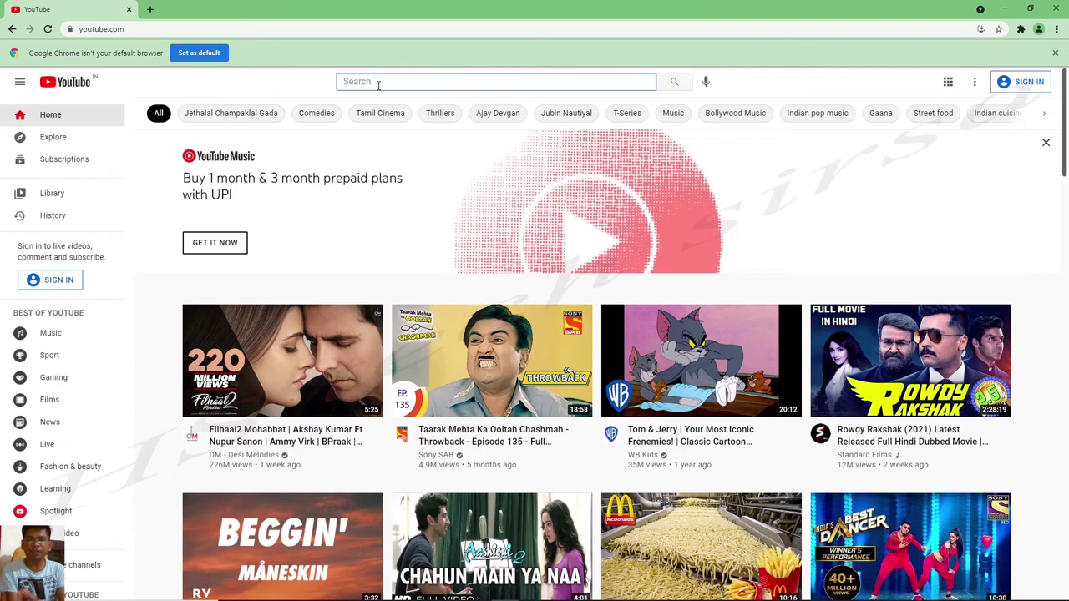
# Search YouTube for the H.S Tech channel by its owner's handle and open the video "Laptop HDD Remove and Ram Replacing step by step".
pyautogui.click(378, 84)
pyautogui.write('hemsingh sirsa')
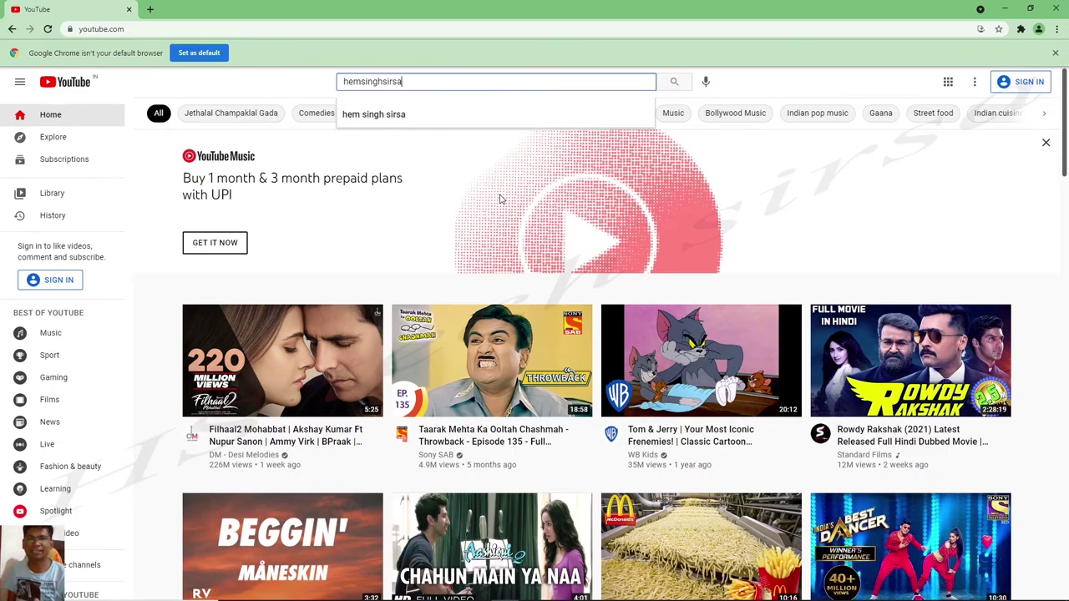
pyautogui.press('Return')
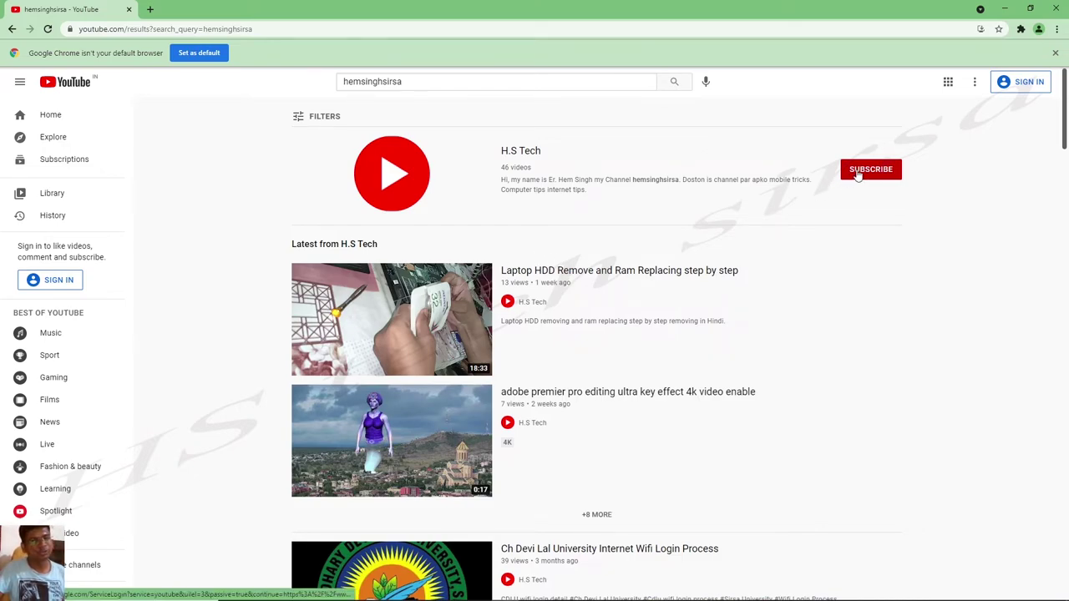
pyautogui.click(438, 316)
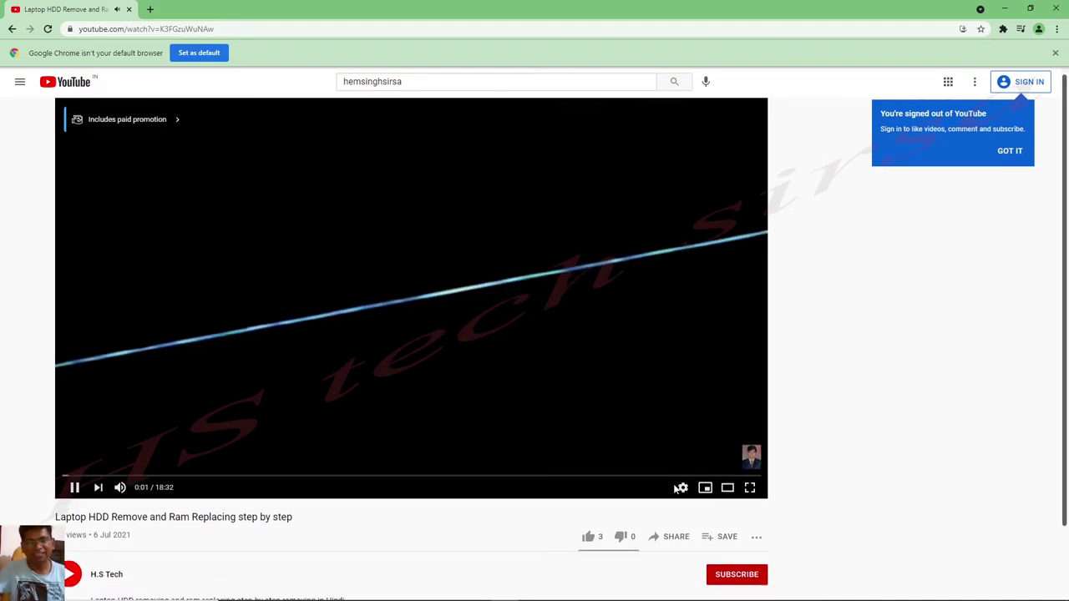
pyautogui.scroll(-1, 675, 476)
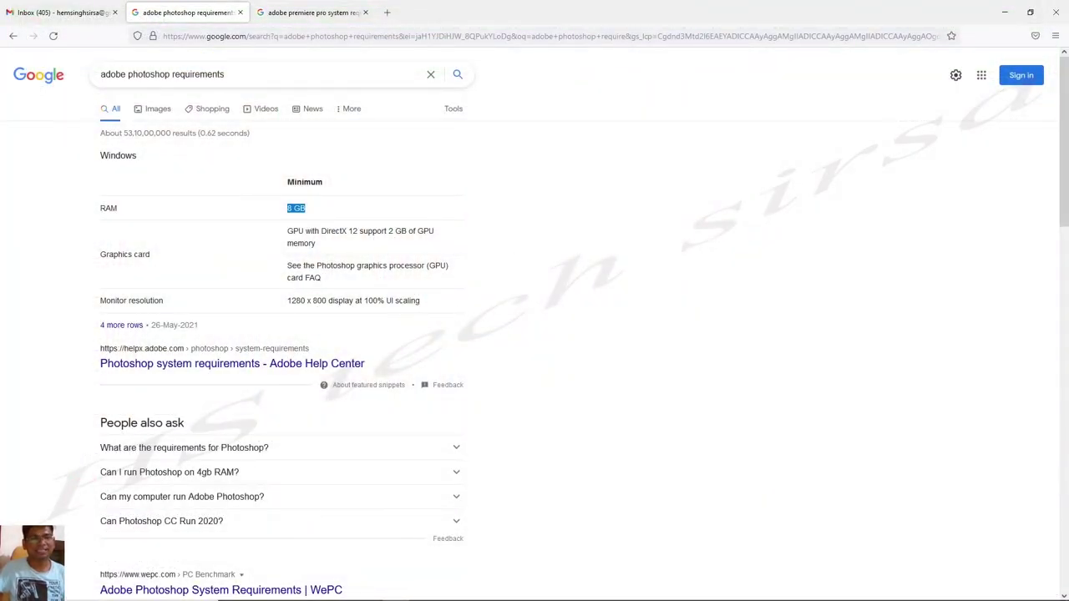
# Put the browser windows away and switch back to This PC in File Explorer.
pyautogui.click(340, 589)
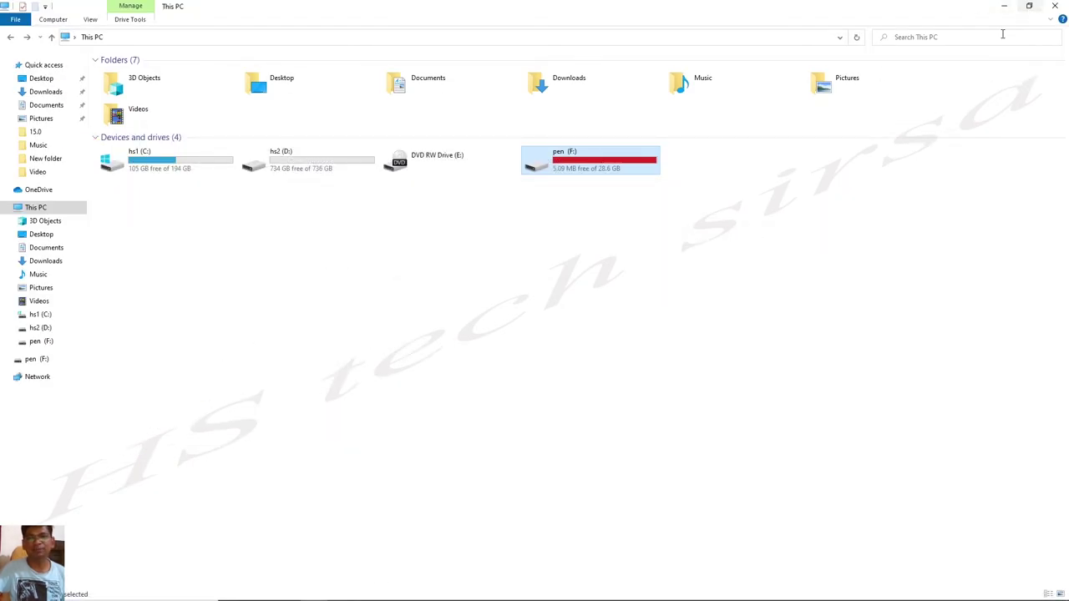
pyautogui.click(1004, 5)
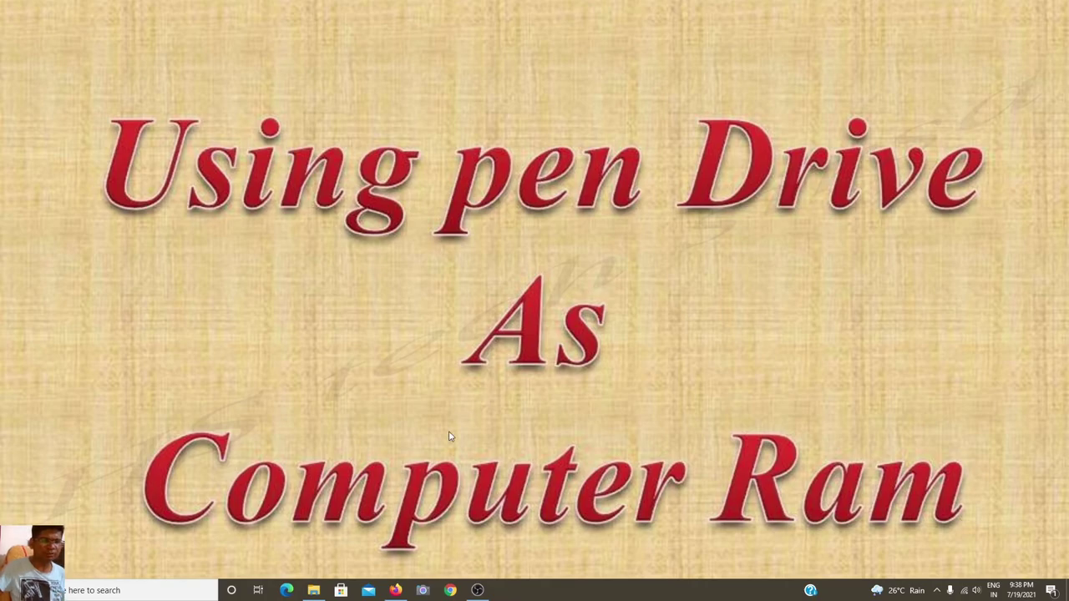
pyautogui.click(394, 590)
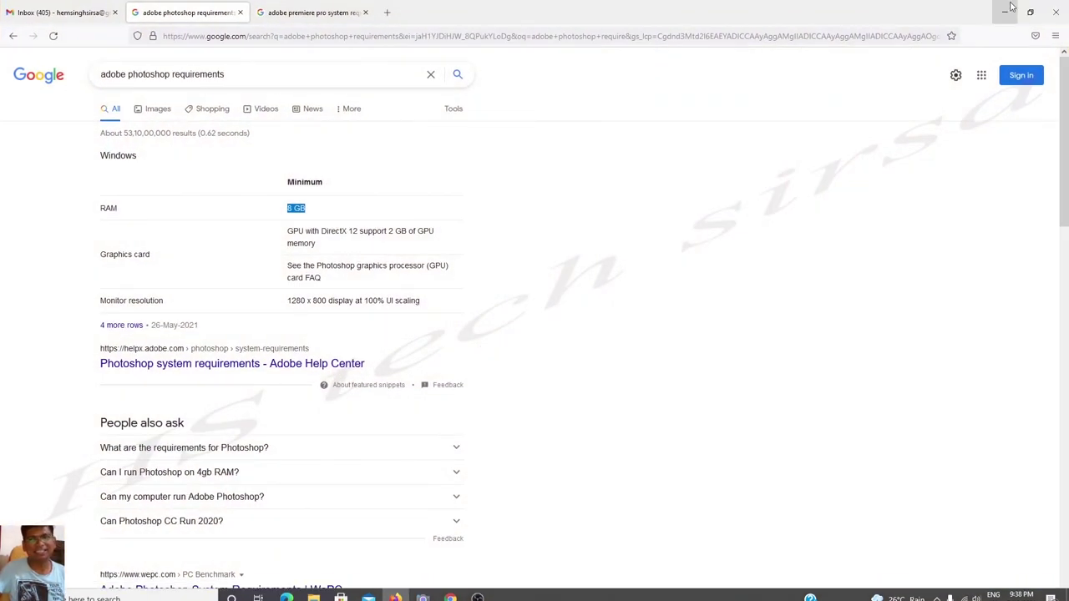
pyautogui.click(395, 591)
pyautogui.click(315, 590)
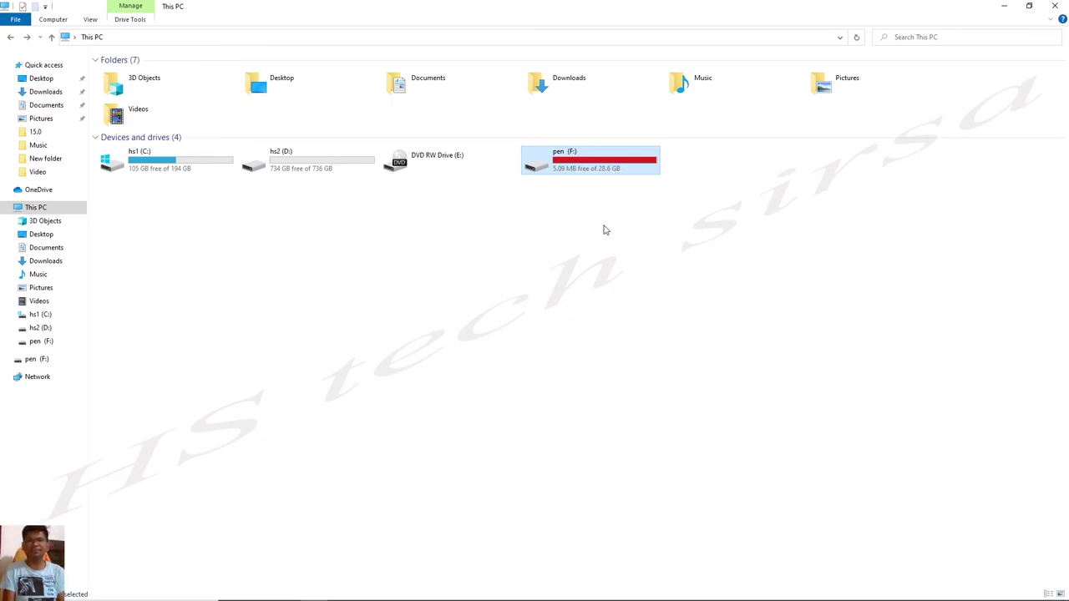
# Set the pen (F:) drive's ReadyBoost option to "Do not use this device", apply it, and close the drive's properties.
pyautogui.rightClick(553, 156)
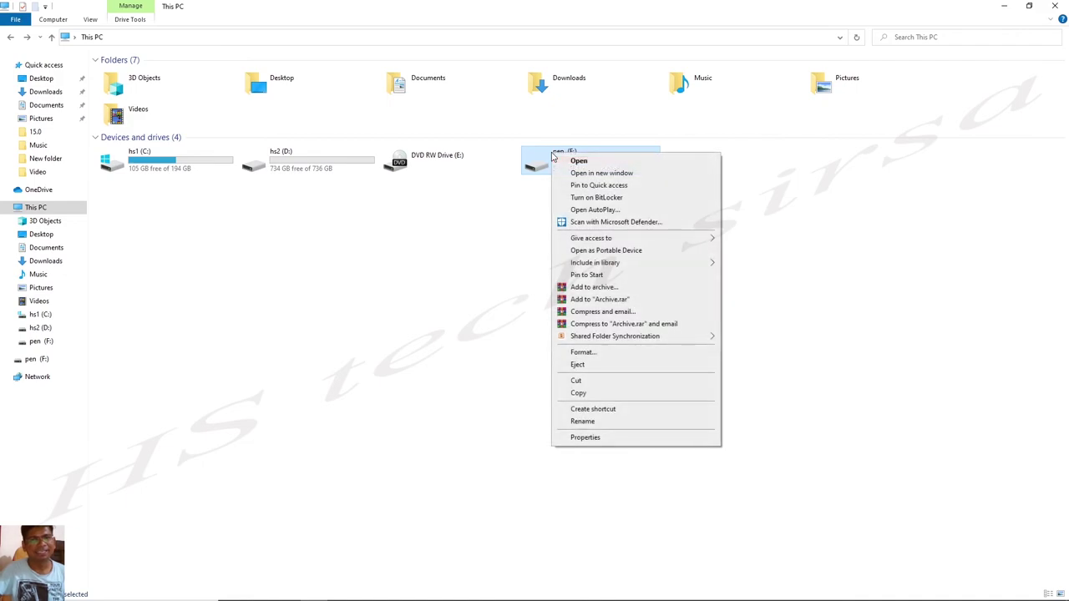
pyautogui.click(592, 435)
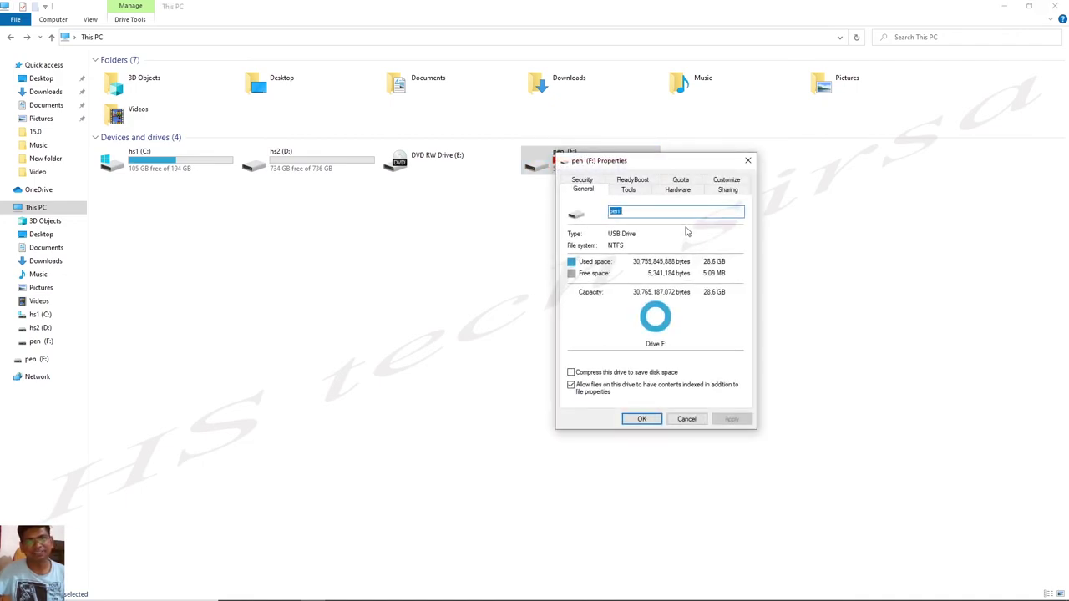
pyautogui.click(632, 182)
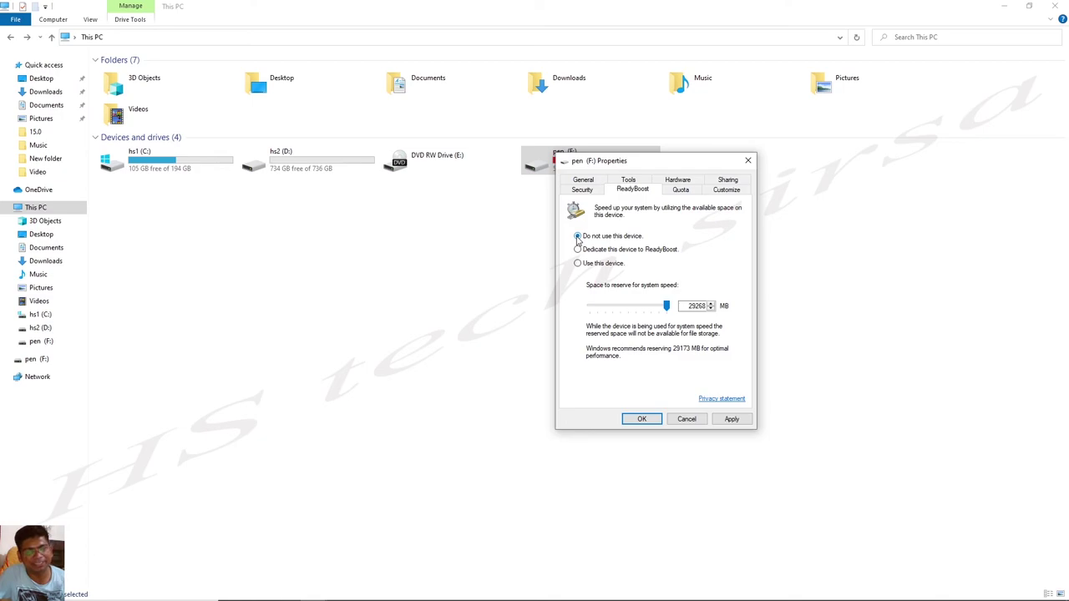
pyautogui.click(732, 418)
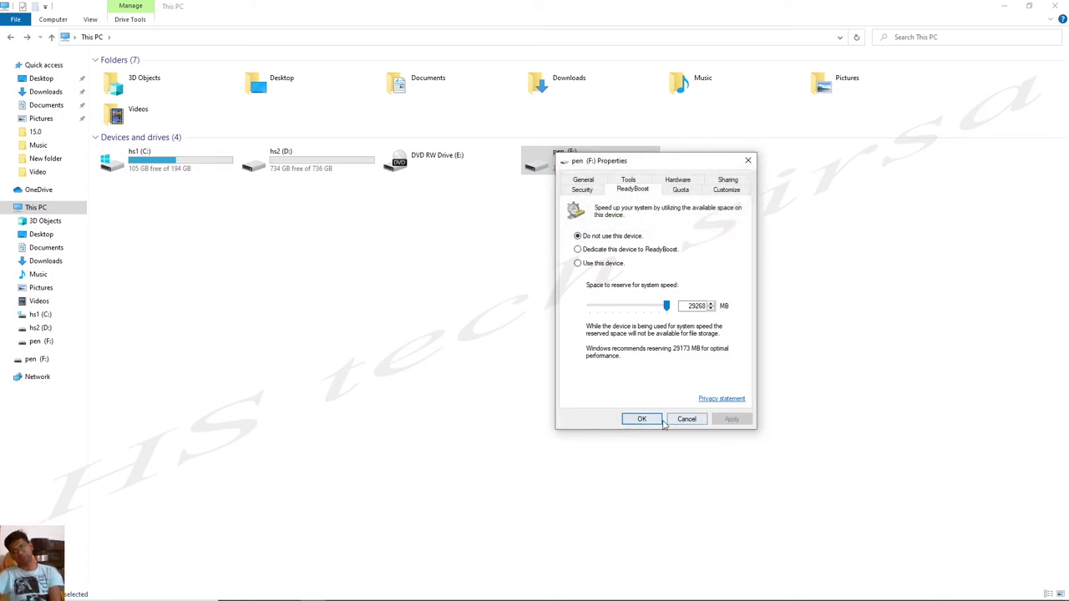
pyautogui.click(635, 420)
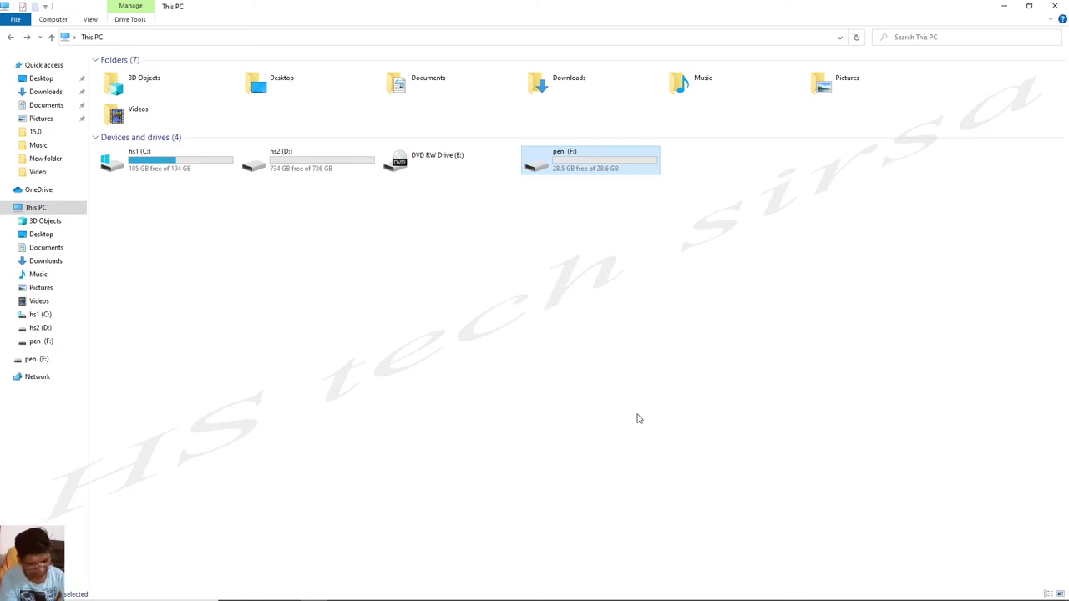
# Dedicate the pen (F:) drive to ReadyBoost again with 29268 MB reserved for system speed, and confirm.
pyautogui.rightClick(564, 159)
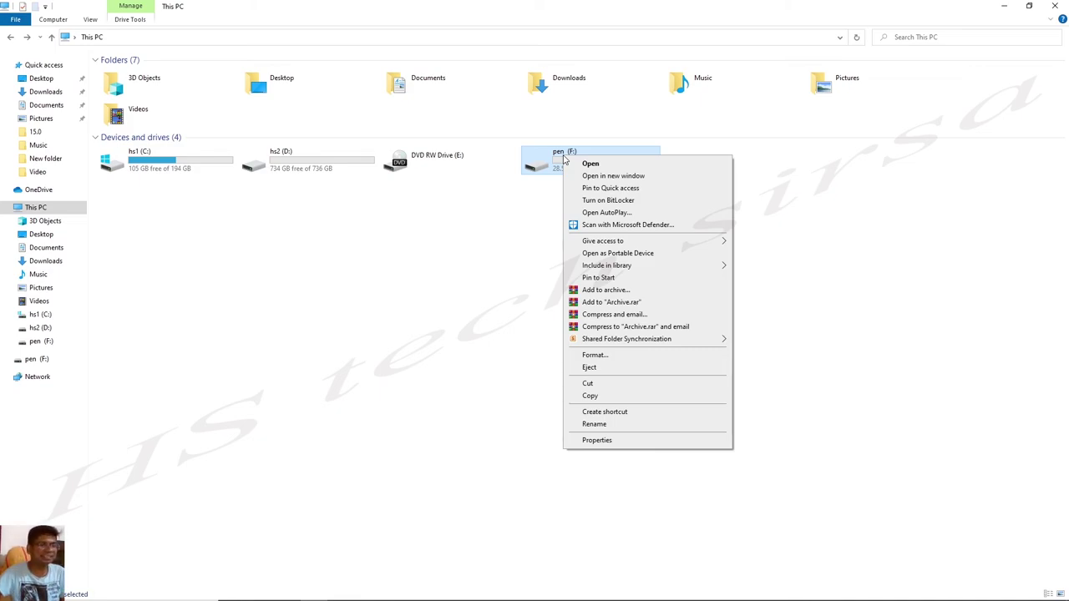
pyautogui.click(596, 440)
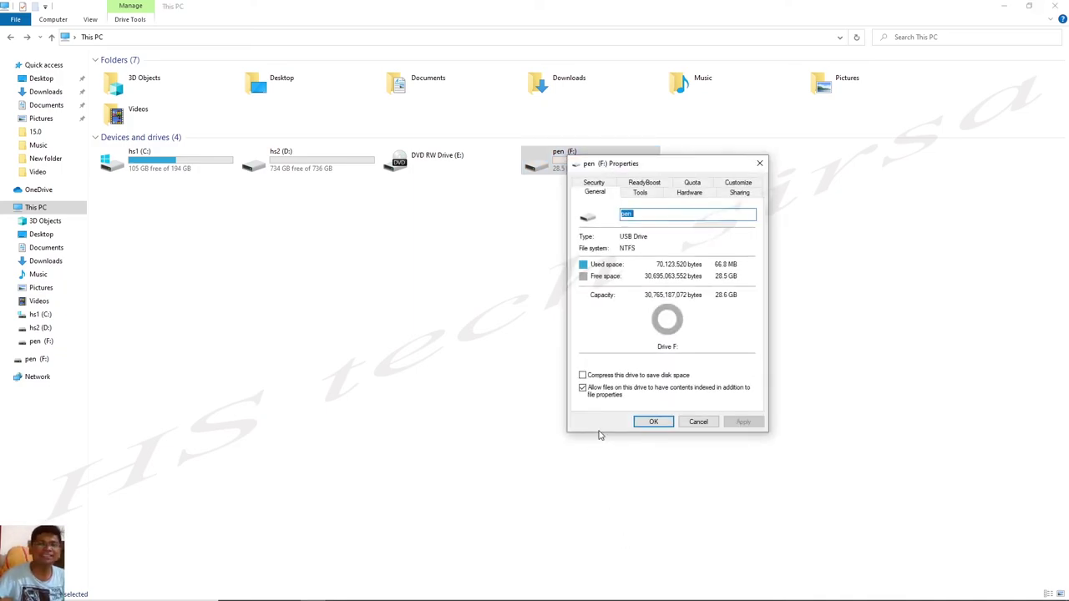
pyautogui.click(644, 183)
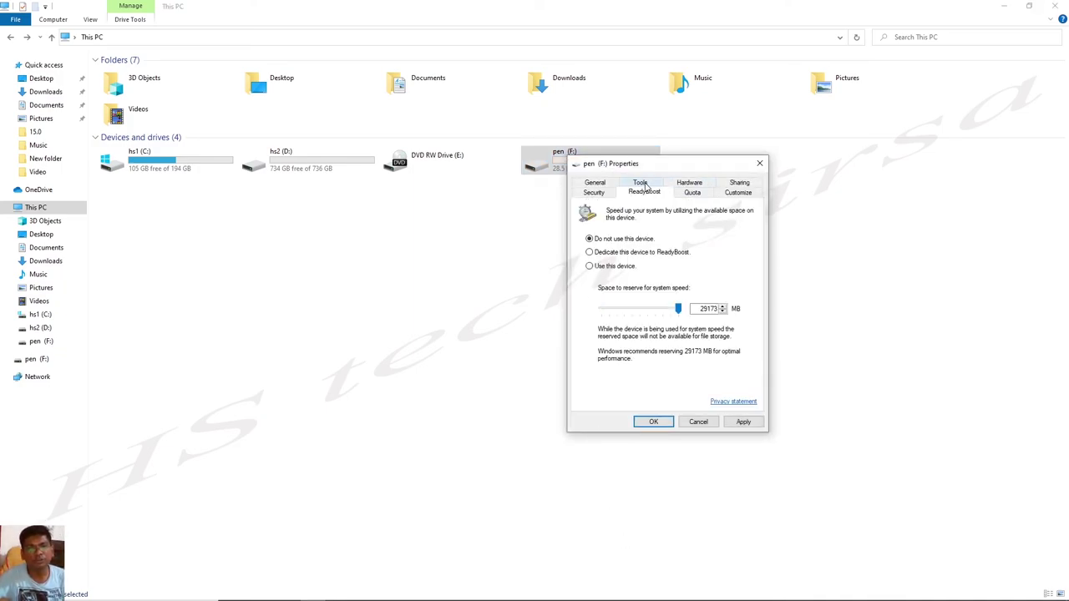
pyautogui.click(589, 253)
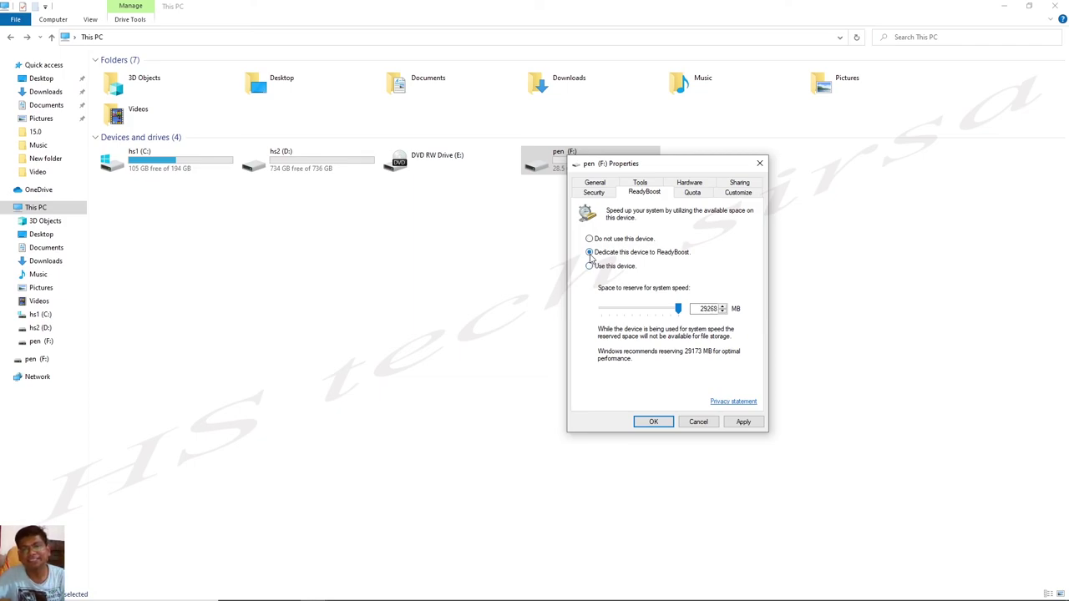
pyautogui.click(653, 423)
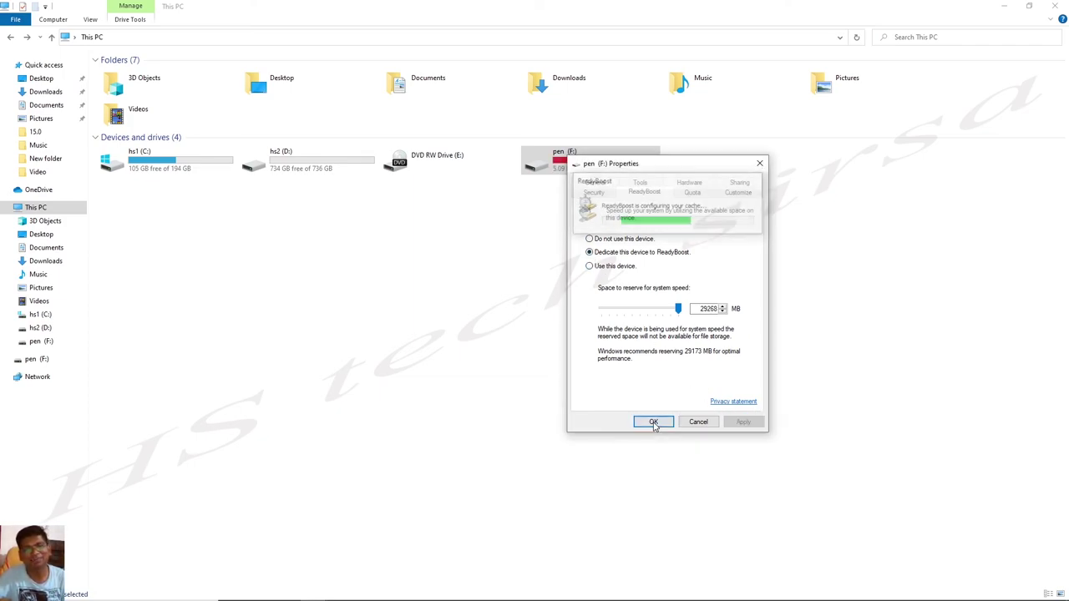